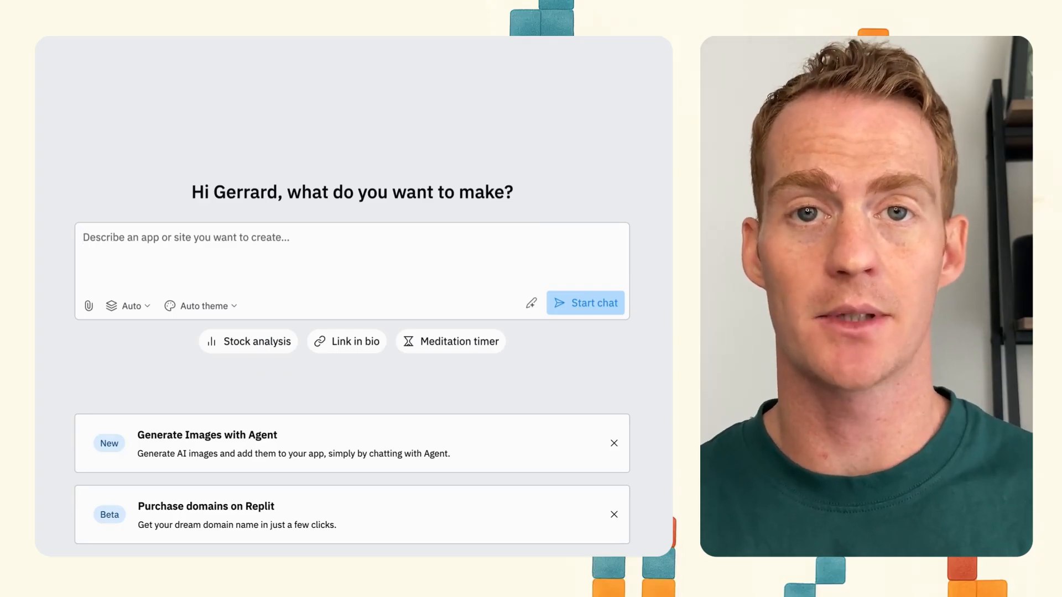
Step: Open the app theme manager from the theme choices of the new-app prompt
{"action": "left_click", "coordinate": [211, 307]}
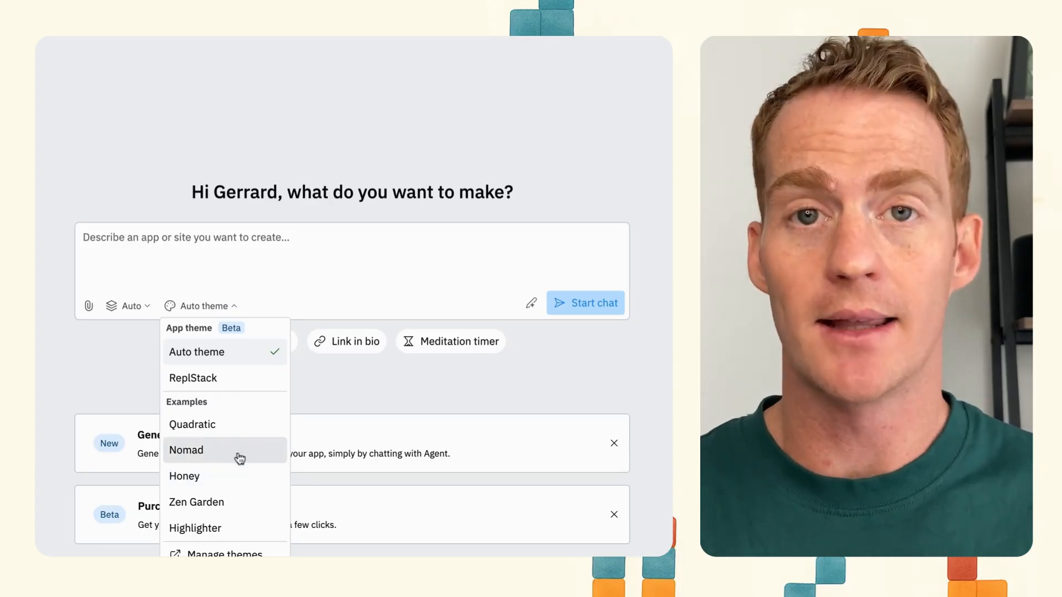
{"action": "left_click", "coordinate": [239, 424]}
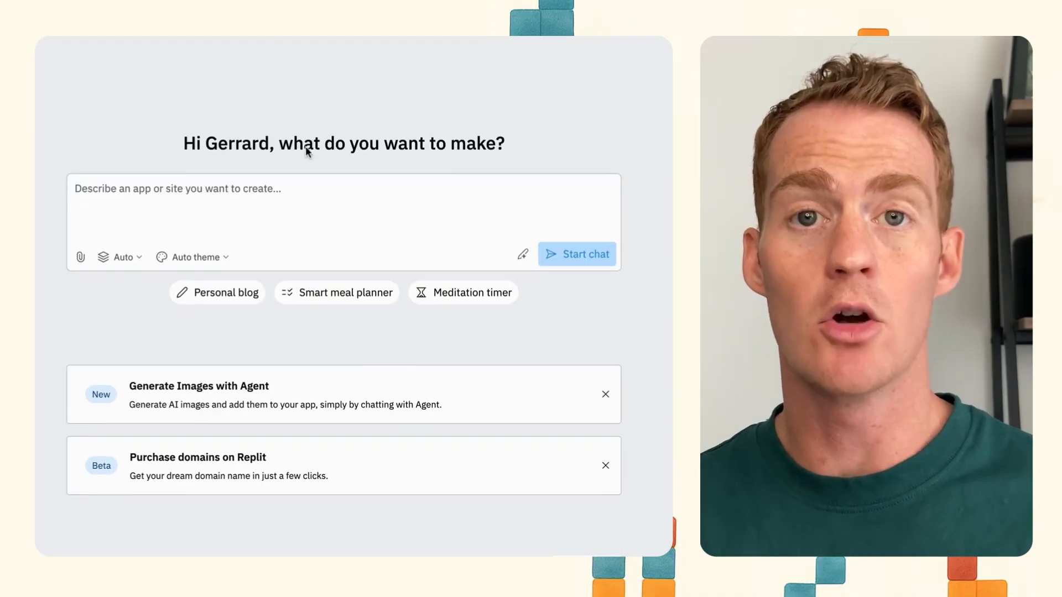
{"action": "left_click", "coordinate": [224, 260]}
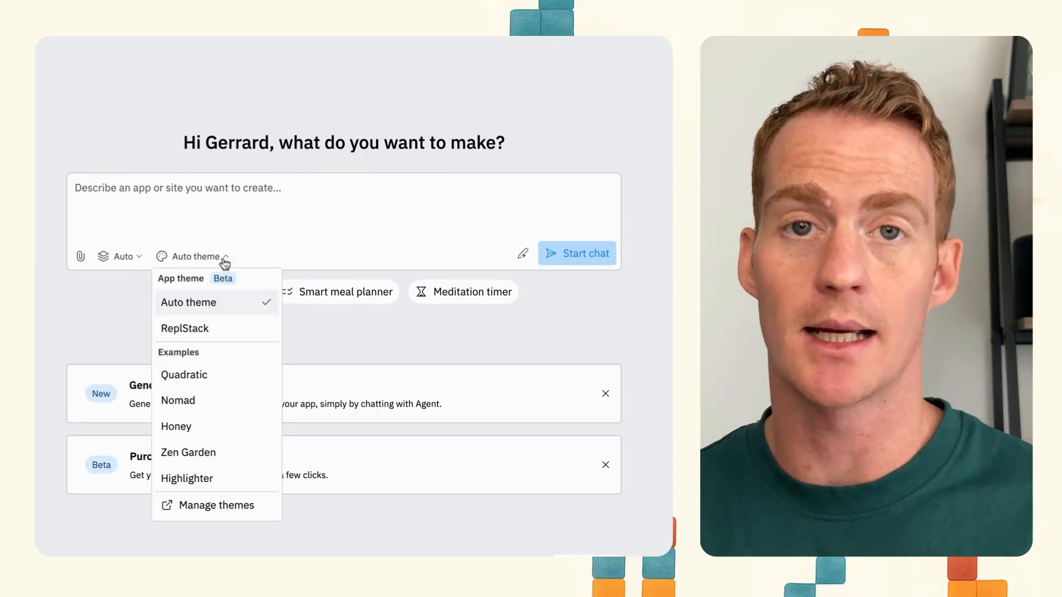
{"action": "left_click", "coordinate": [213, 505]}
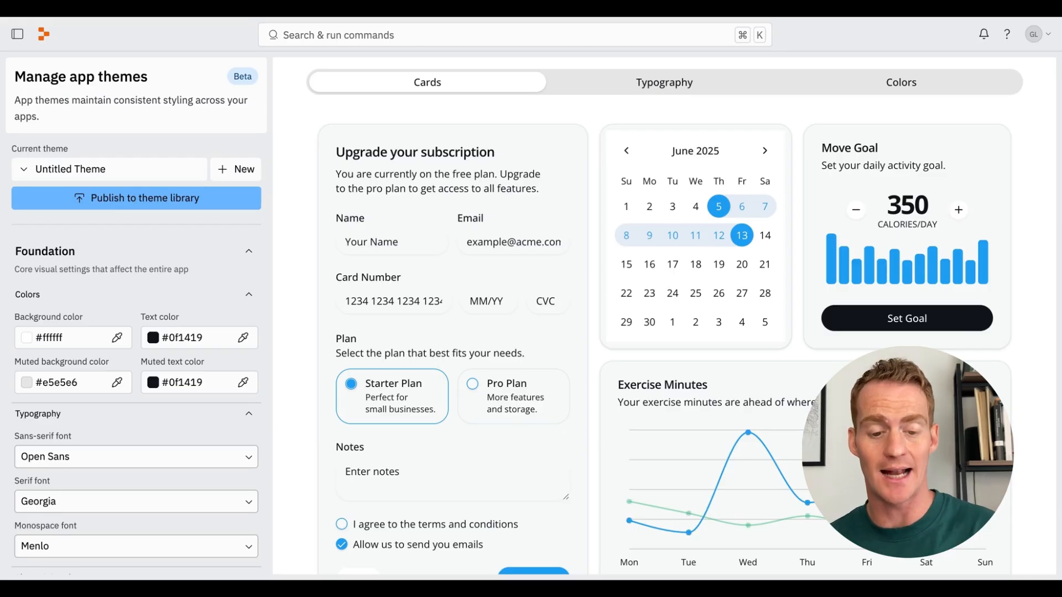
Step: Preview the Quadratic, Nomad and Honey example themes on the sample components
{"action": "left_click", "coordinate": [83, 174]}
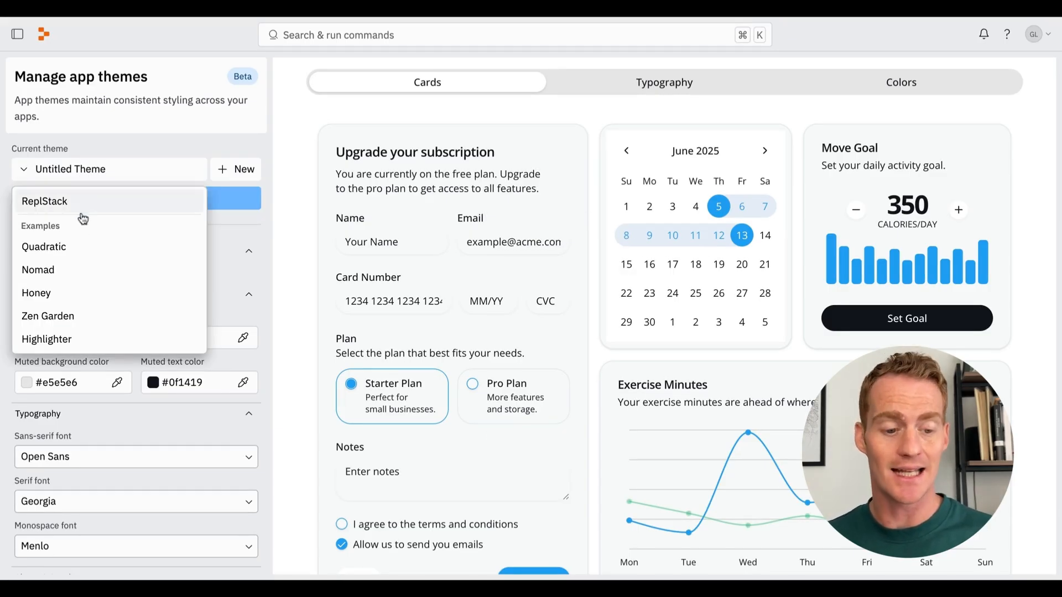
{"action": "left_click", "coordinate": [83, 247]}
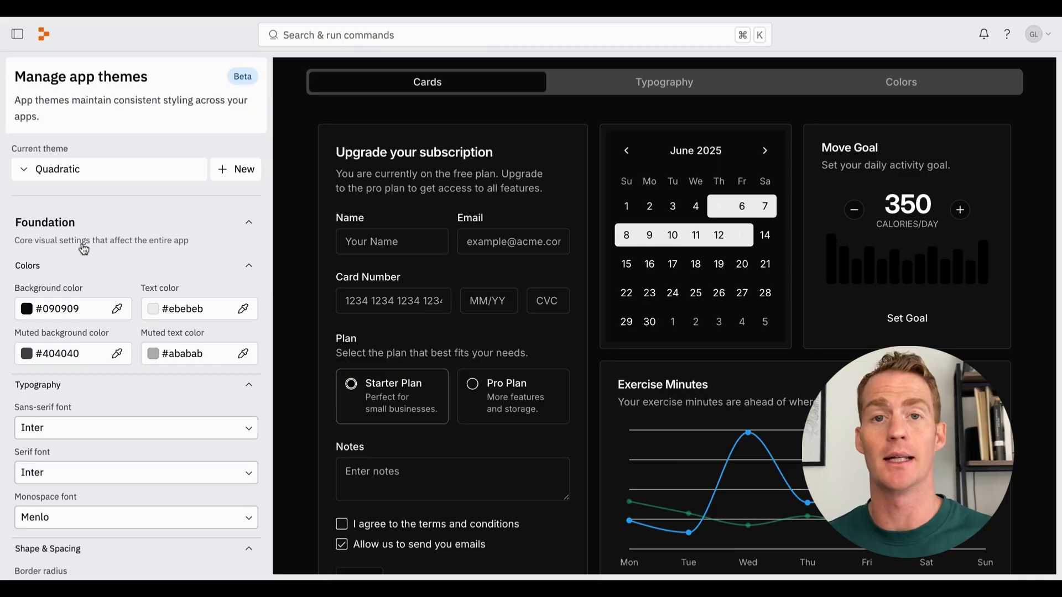
{"action": "left_click", "coordinate": [76, 170]}
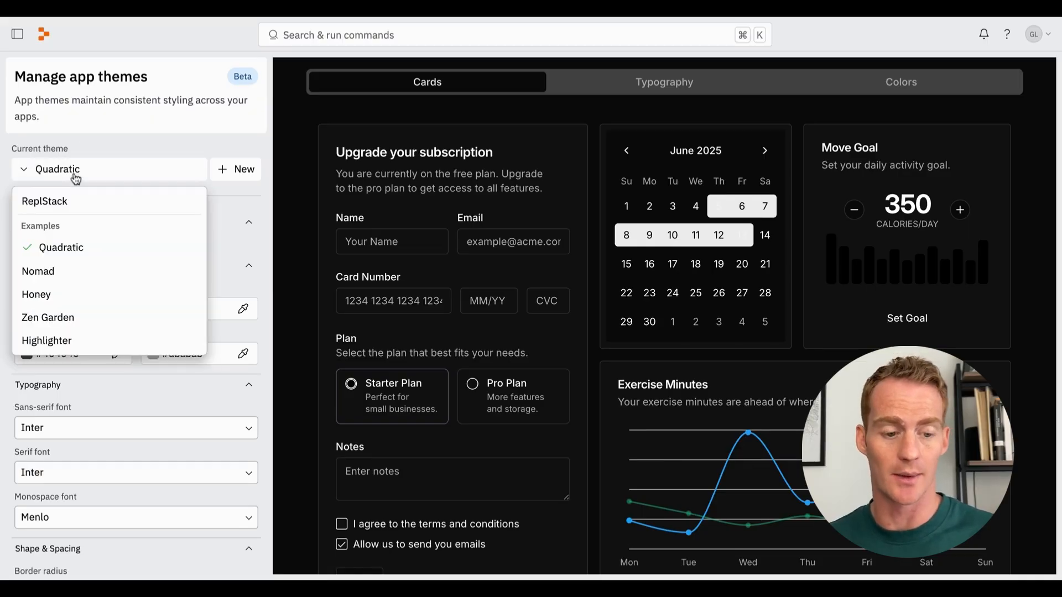
{"action": "left_click", "coordinate": [65, 273]}
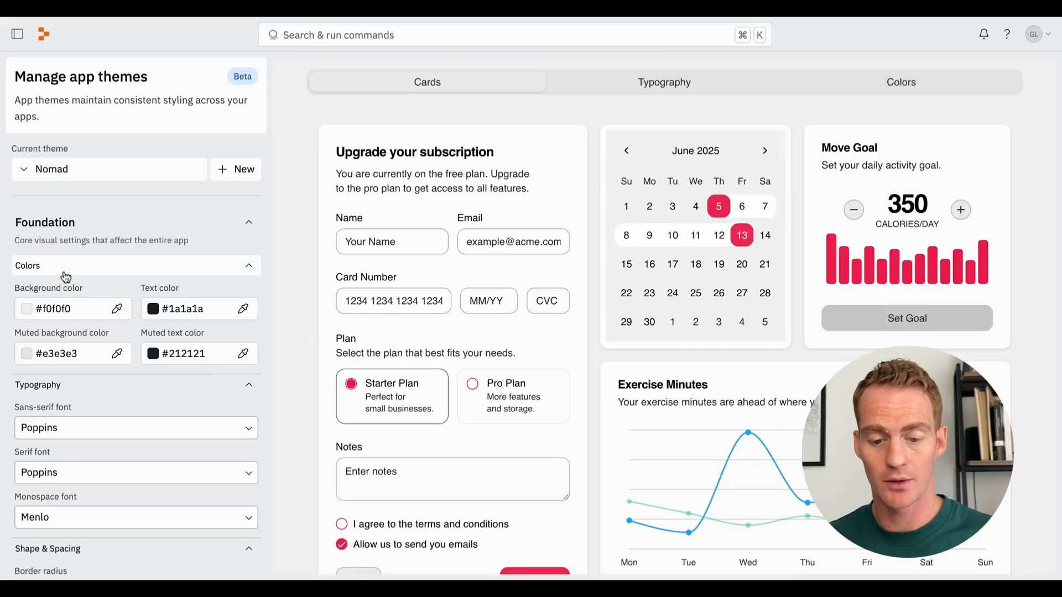
{"action": "left_click", "coordinate": [93, 174]}
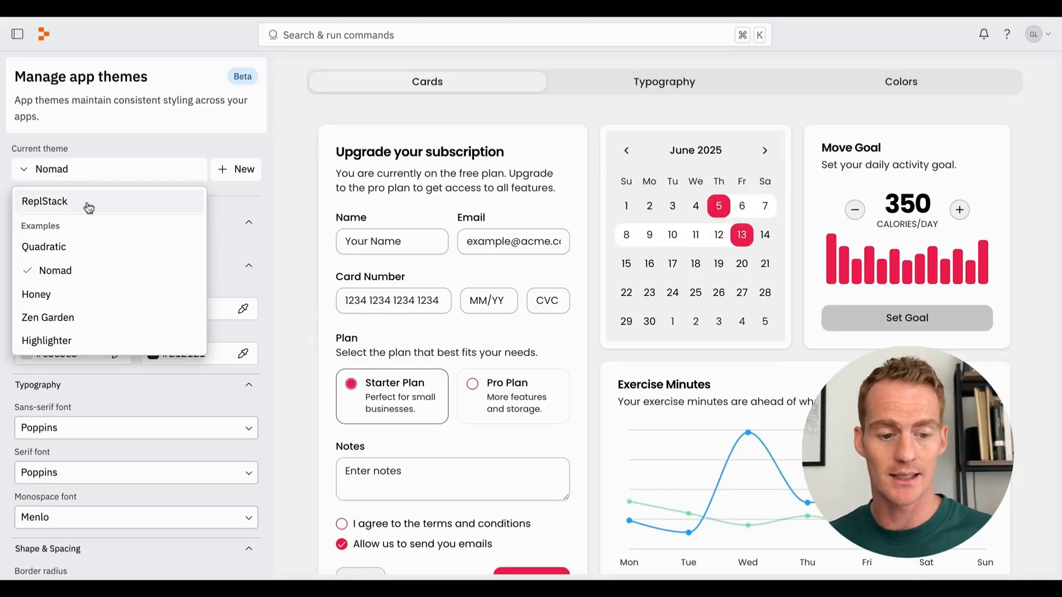
{"action": "left_click", "coordinate": [83, 294]}
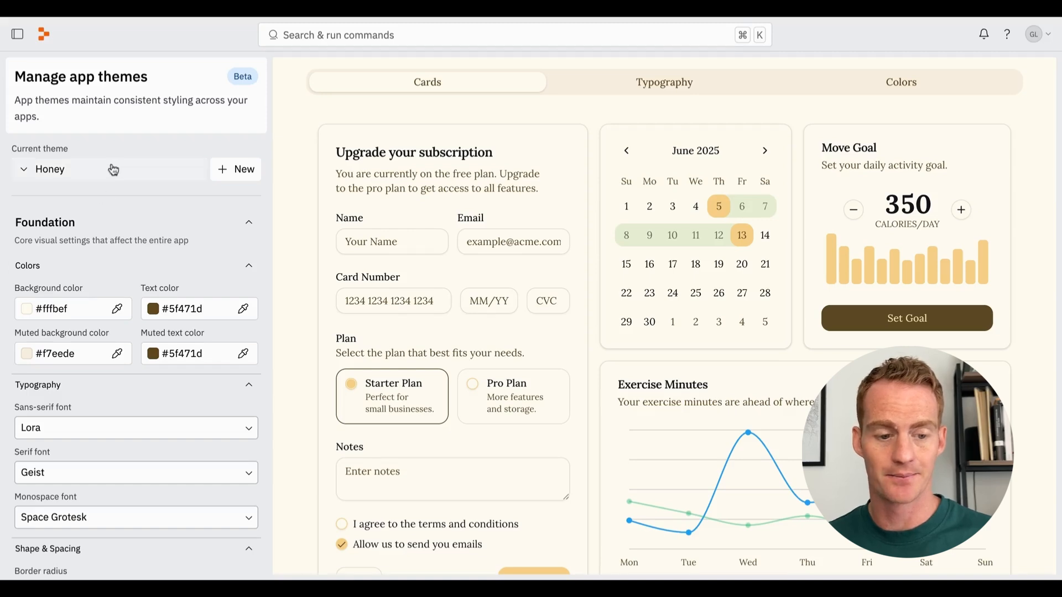
Step: Preview the Zen Garden and Highlighter example themes and look through Highlighter's sample cards
{"action": "left_click", "coordinate": [114, 172]}
{"action": "left_click", "coordinate": [88, 315]}
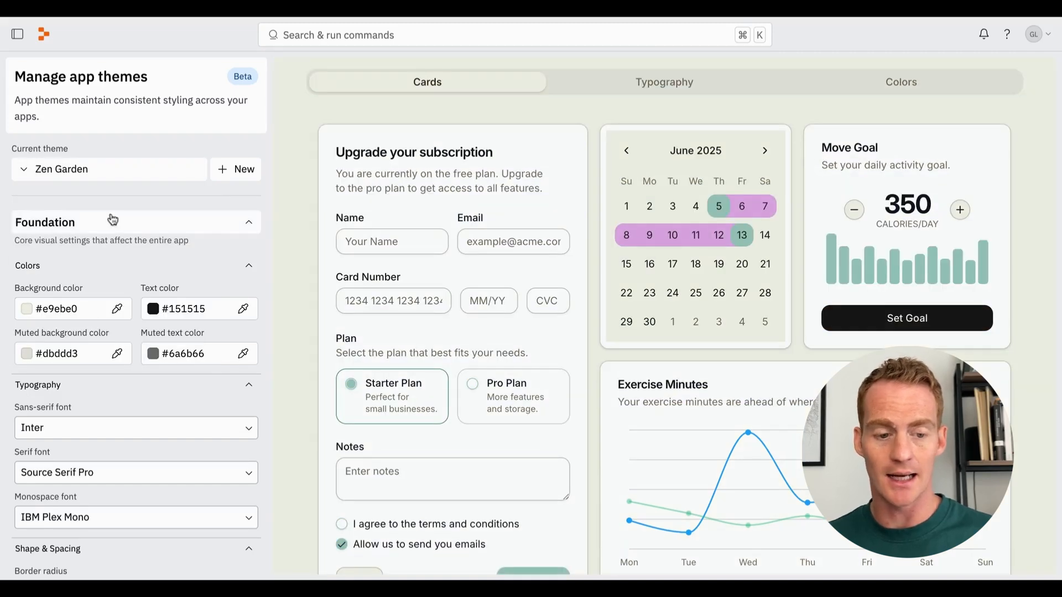
{"action": "left_click", "coordinate": [105, 172]}
{"action": "left_click", "coordinate": [104, 340]}
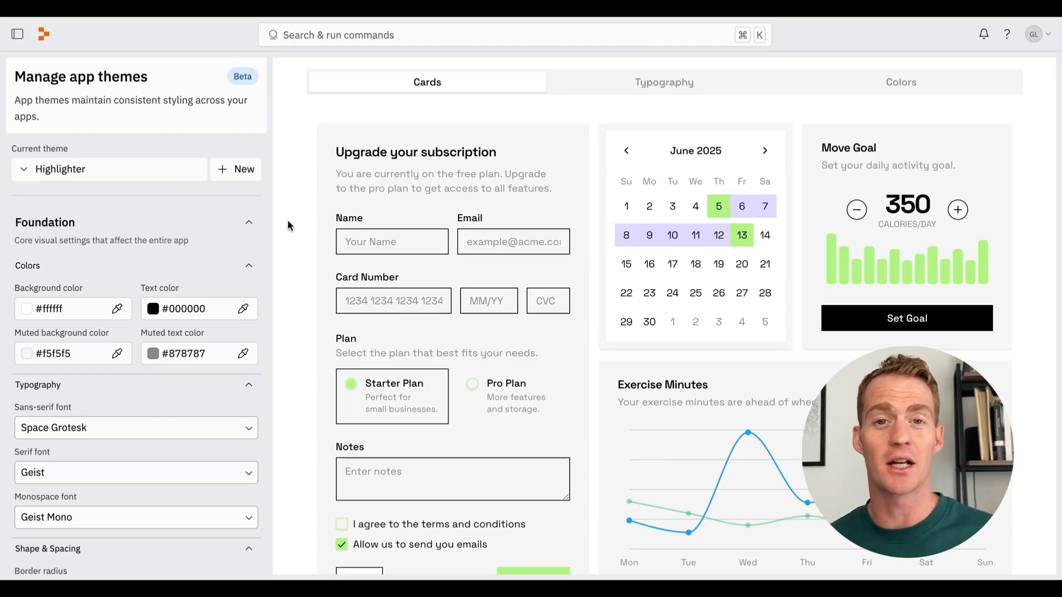
{"action": "scroll", "coordinate": [636, 215], "scroll_direction": "down", "scroll_amount": 7}
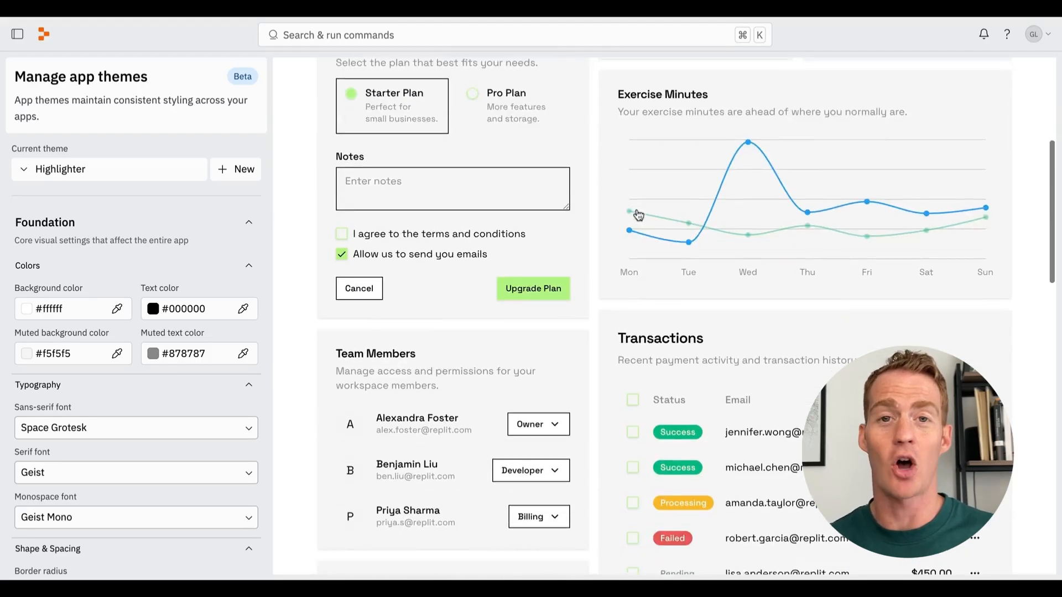
{"action": "scroll", "coordinate": [639, 214], "scroll_direction": "down", "scroll_amount": 7}
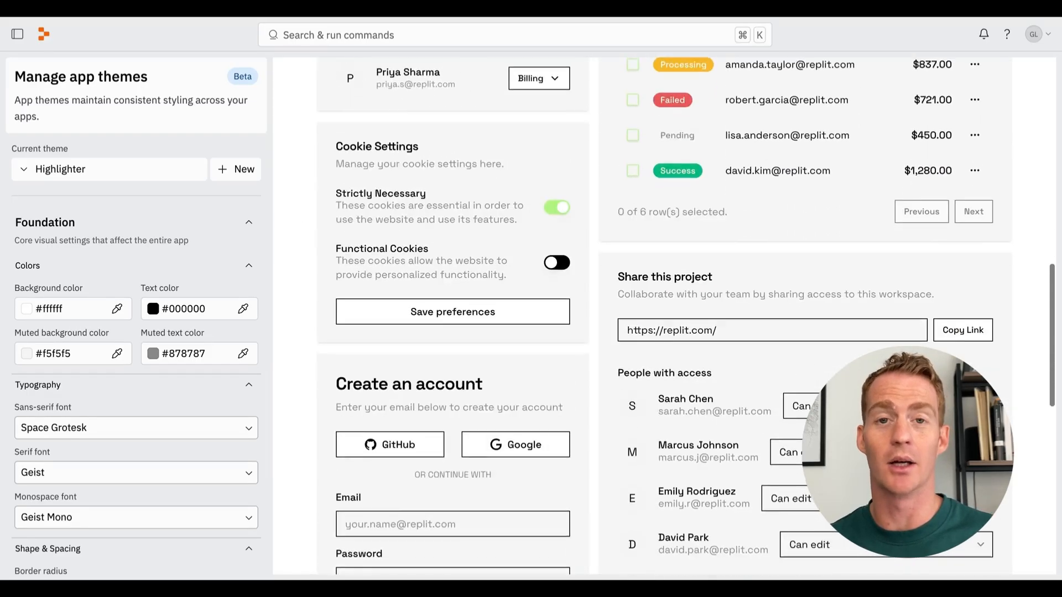
{"action": "scroll", "coordinate": [639, 215], "scroll_direction": "down", "scroll_amount": 4}
{"action": "scroll", "coordinate": [639, 214], "scroll_direction": "up", "scroll_amount": 15}
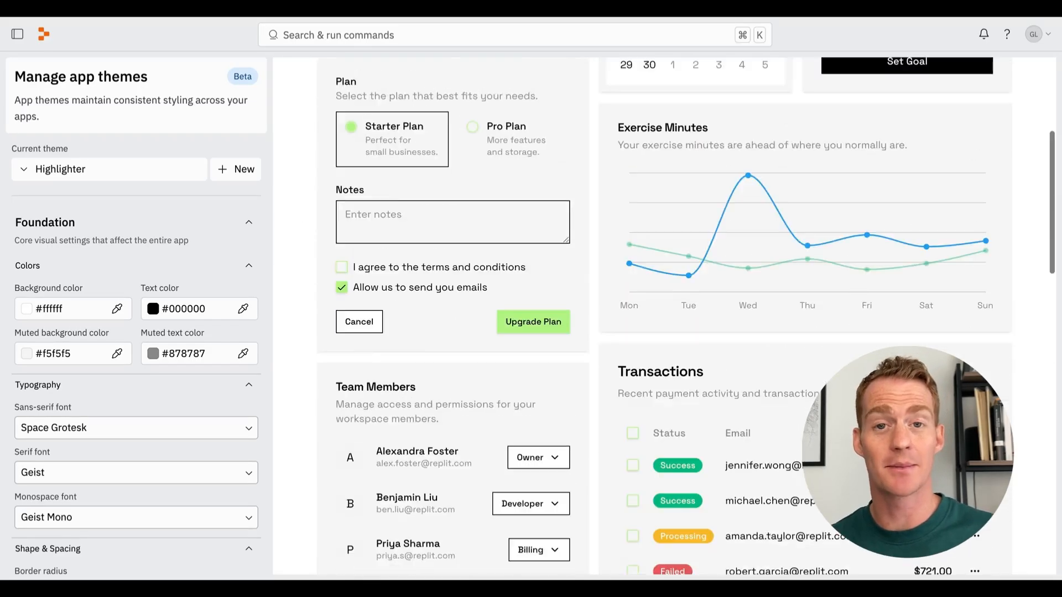
Step: Switch the current theme to the Honey example and look through its sample cards
{"action": "left_click", "coordinate": [106, 176]}
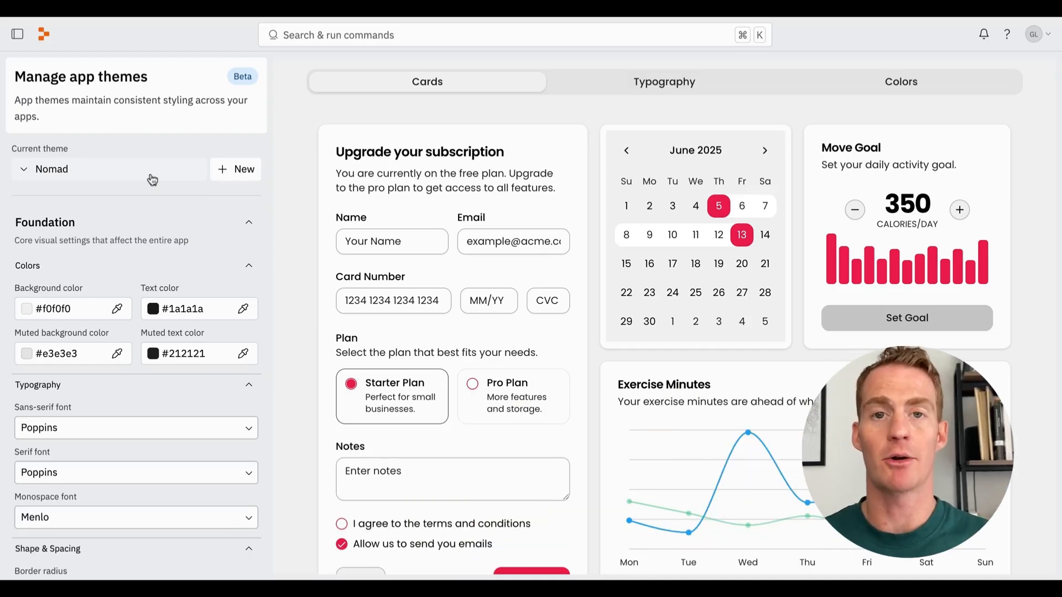
{"action": "left_click", "coordinate": [153, 178]}
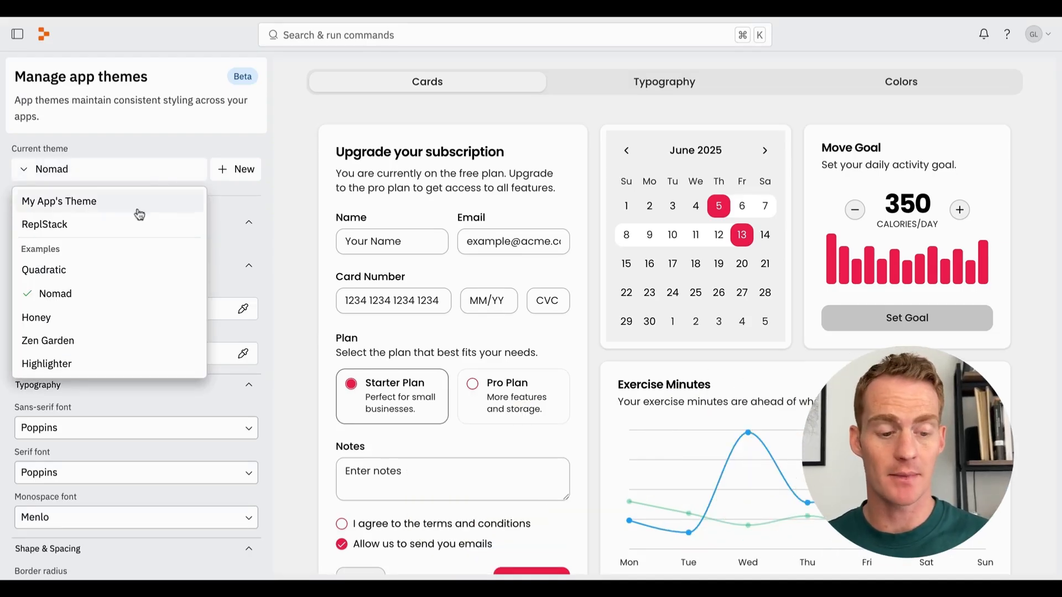
{"action": "left_click", "coordinate": [104, 321]}
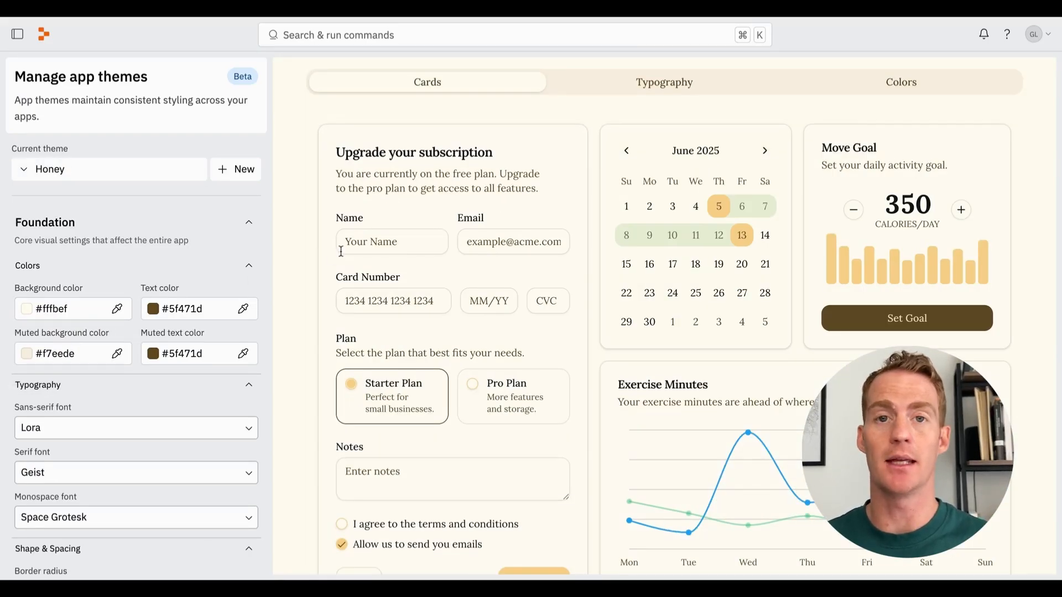
{"action": "scroll", "coordinate": [631, 221], "scroll_direction": "down", "scroll_amount": 10}
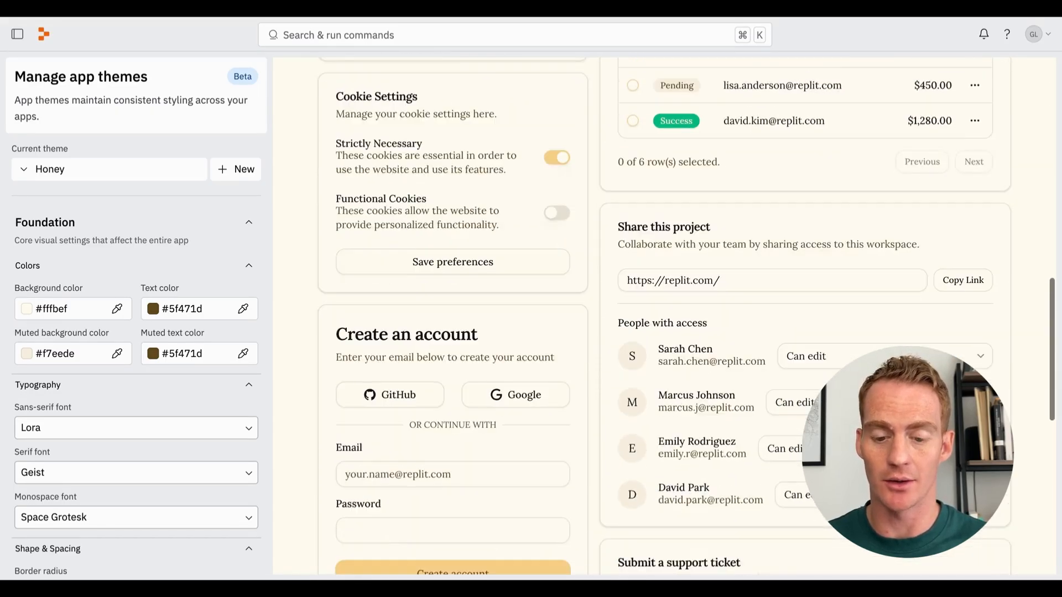
{"action": "scroll", "coordinate": [633, 220], "scroll_direction": "up", "scroll_amount": 12}
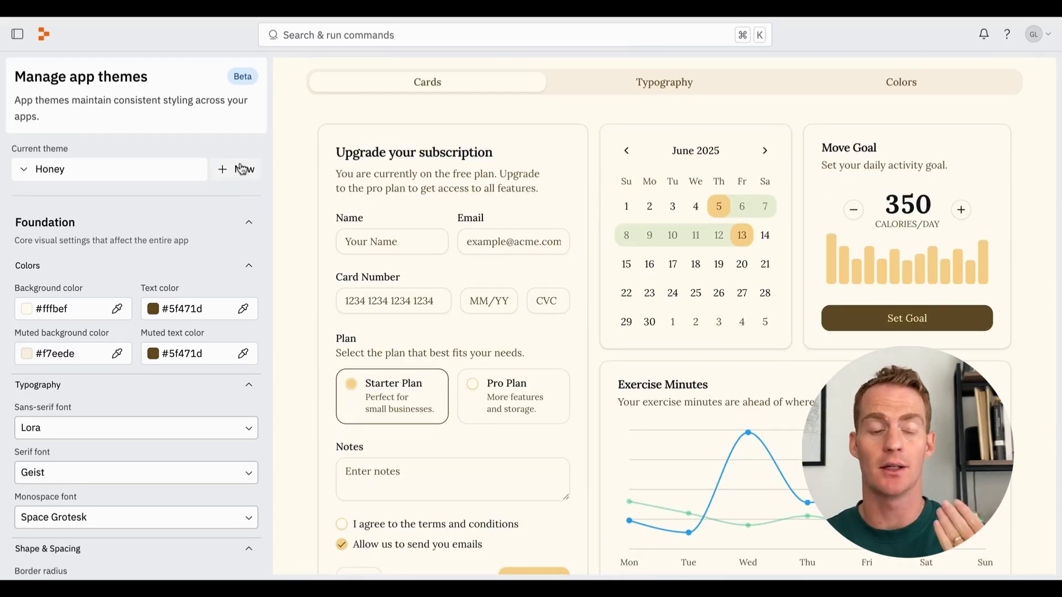
Step: Create a new theme named "New App Theme" based on Honey
{"action": "left_click", "coordinate": [244, 172]}
{"action": "type", "text": "New App Theme"}
{"action": "left_click", "coordinate": [640, 191]}
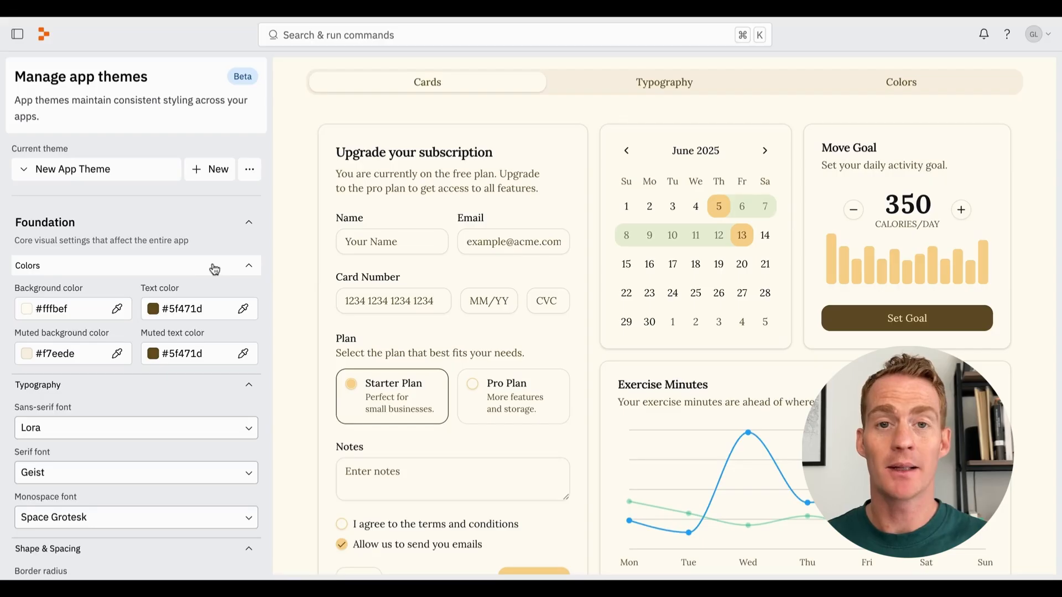
Step: Review the new theme's typography, spacing, component and chart settings, and try the fields of the sample subscription form
{"action": "scroll", "coordinate": [164, 291], "scroll_direction": "down", "scroll_amount": 7}
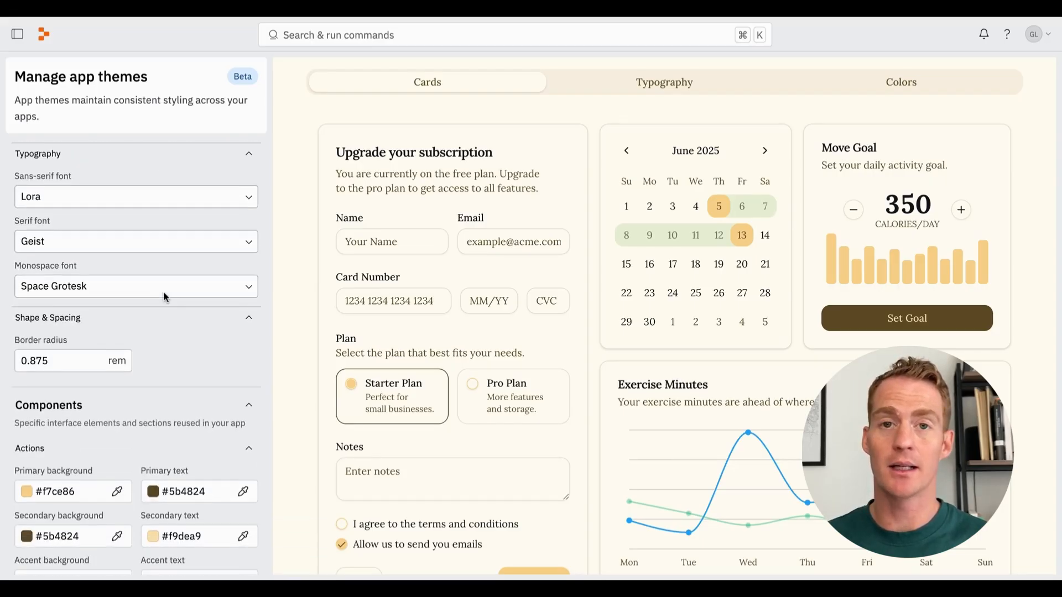
{"action": "scroll", "coordinate": [163, 291], "scroll_direction": "down", "scroll_amount": 7}
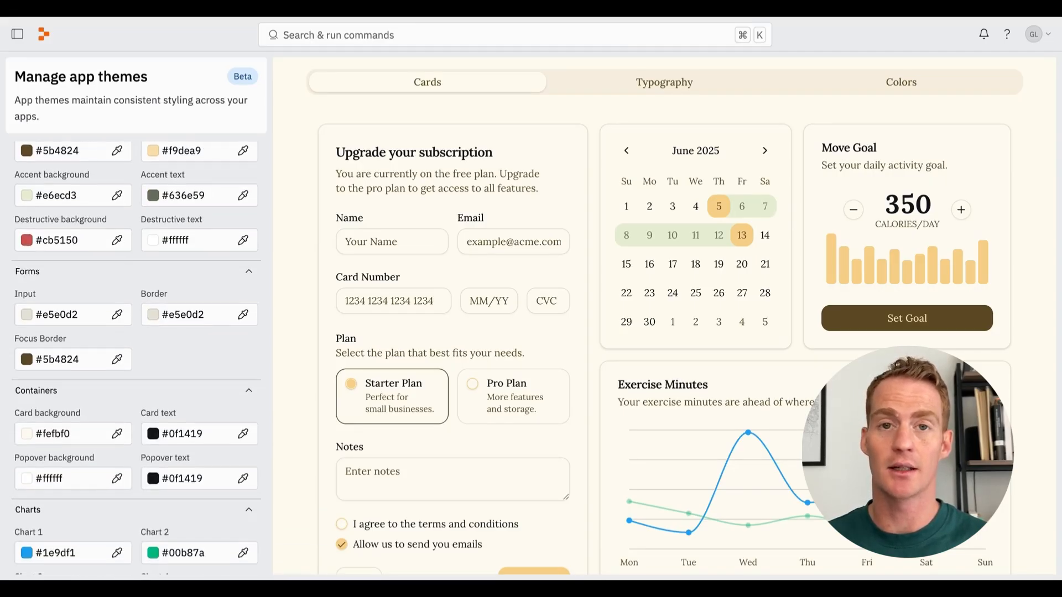
{"action": "scroll", "coordinate": [138, 303], "scroll_direction": "up", "scroll_amount": 15}
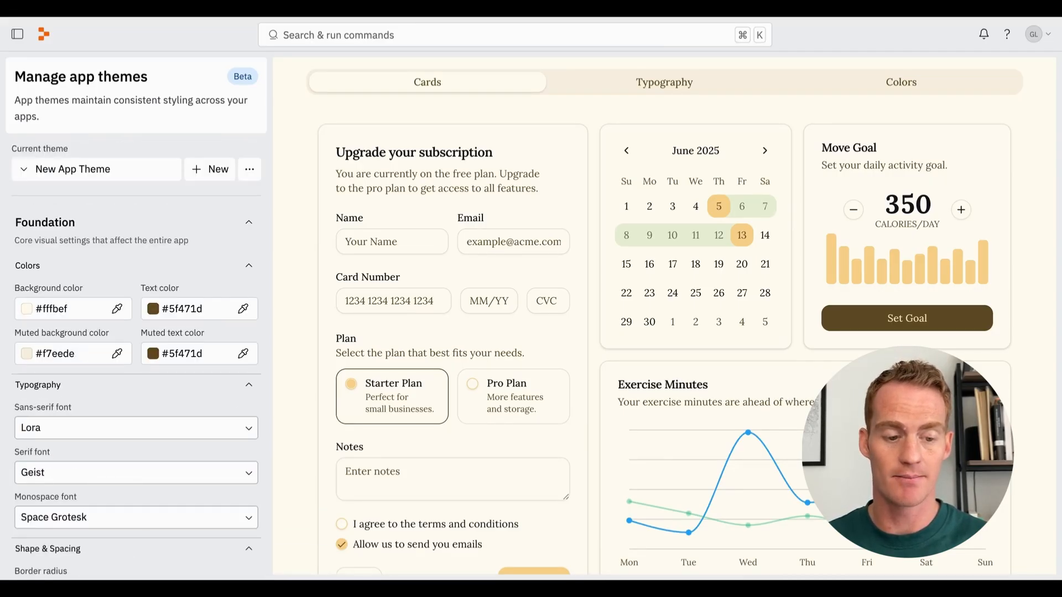
{"action": "left_click", "coordinate": [388, 241]}
{"action": "left_click", "coordinate": [470, 244]}
{"action": "left_click", "coordinate": [421, 200]}
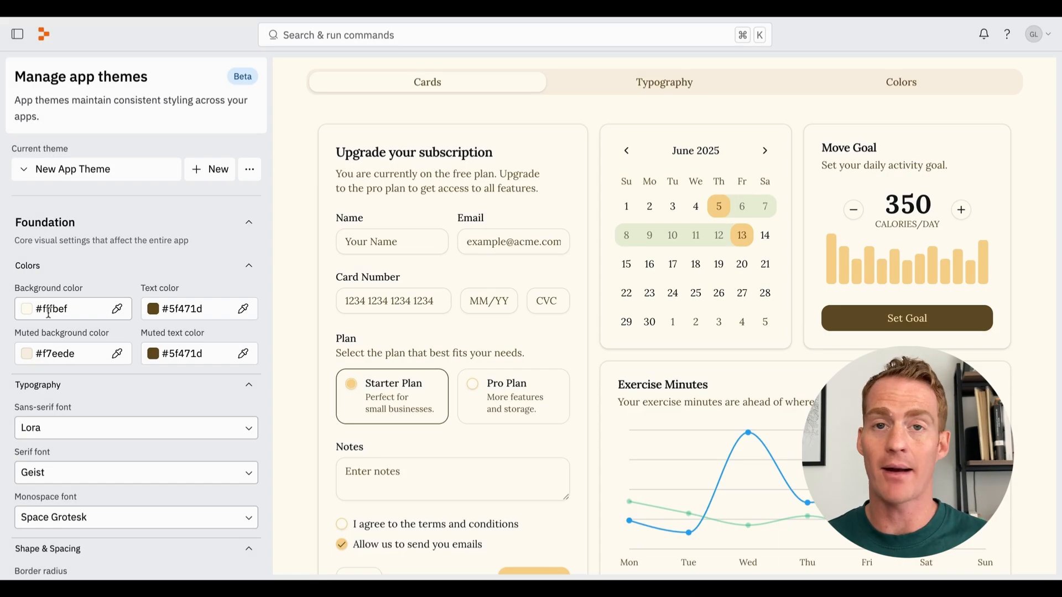
Step: Try darker background colors down to black for the theme and restore the background color to #fffbef
{"action": "double_click", "coordinate": [50, 313]}
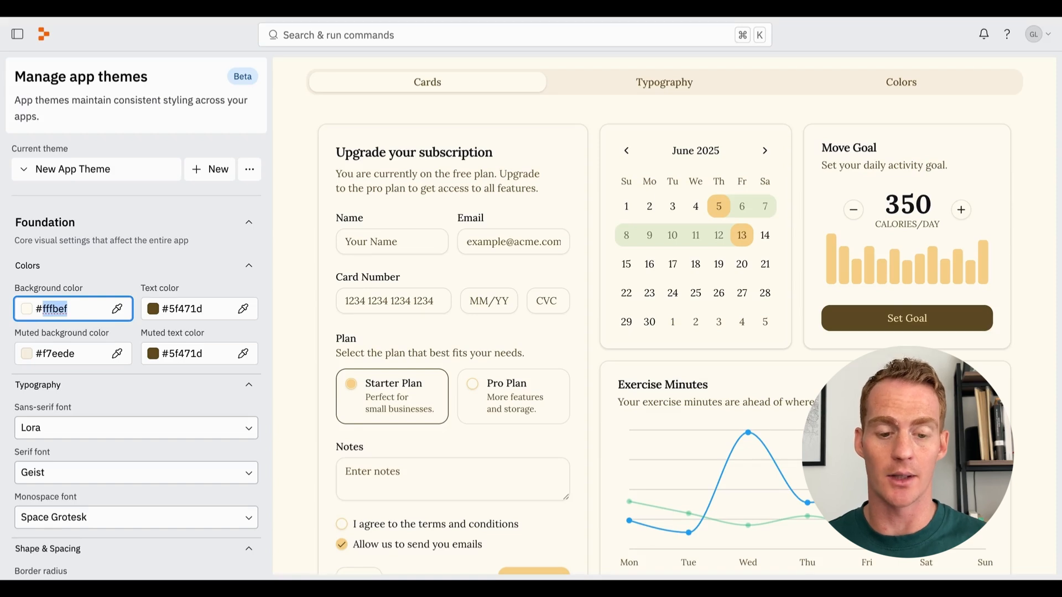
{"action": "left_click", "coordinate": [25, 314]}
{"action": "left_click", "coordinate": [59, 370]}
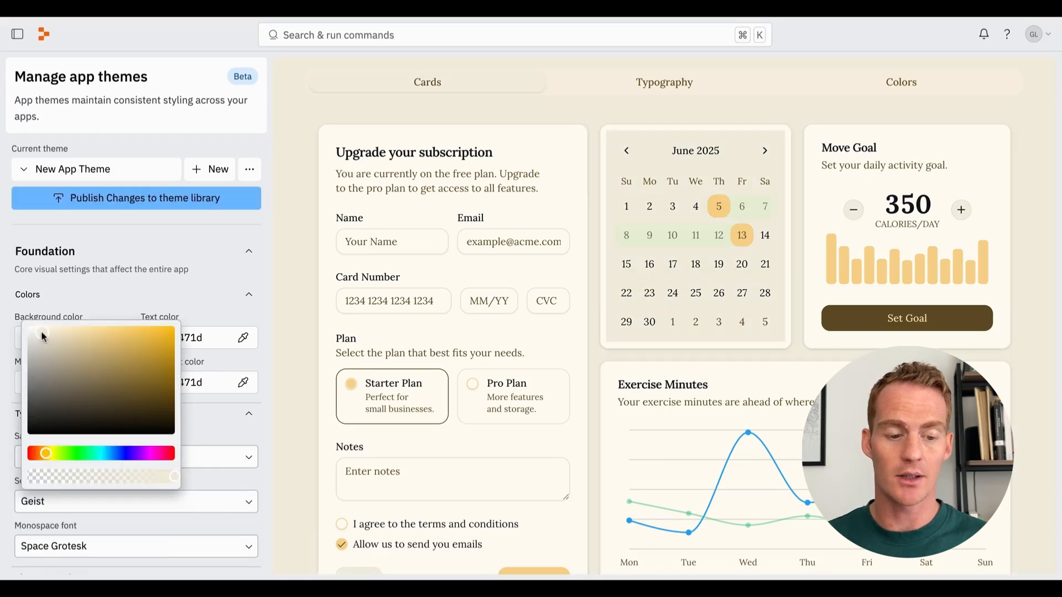
{"action": "left_click_drag", "start_coordinate": [60, 373], "coordinate": [154, 447]}
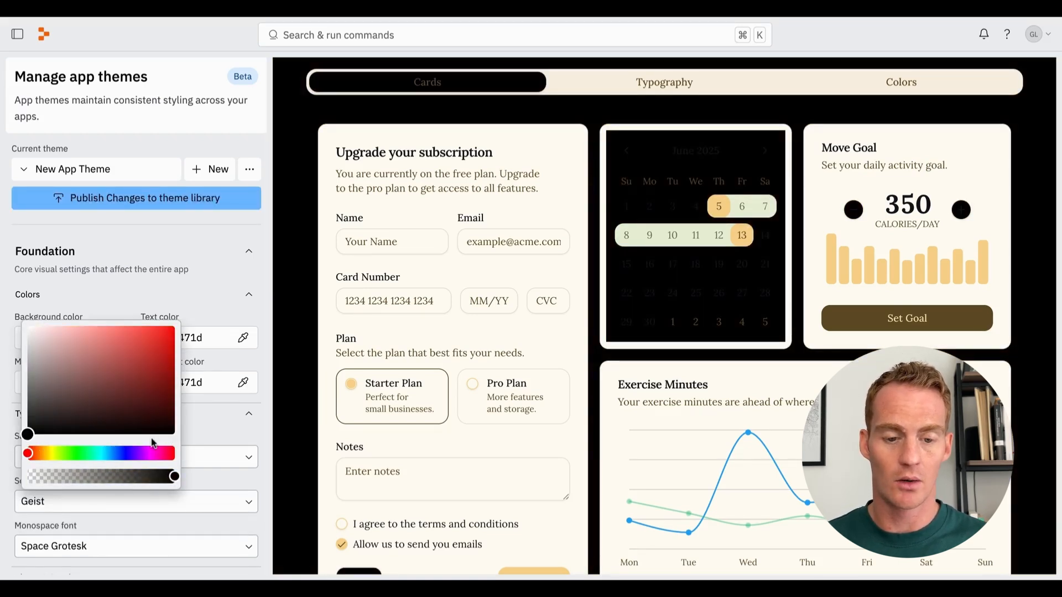
{"action": "left_click_drag", "start_coordinate": [50, 398], "coordinate": [175, 365]}
{"action": "left_click", "coordinate": [78, 335]}
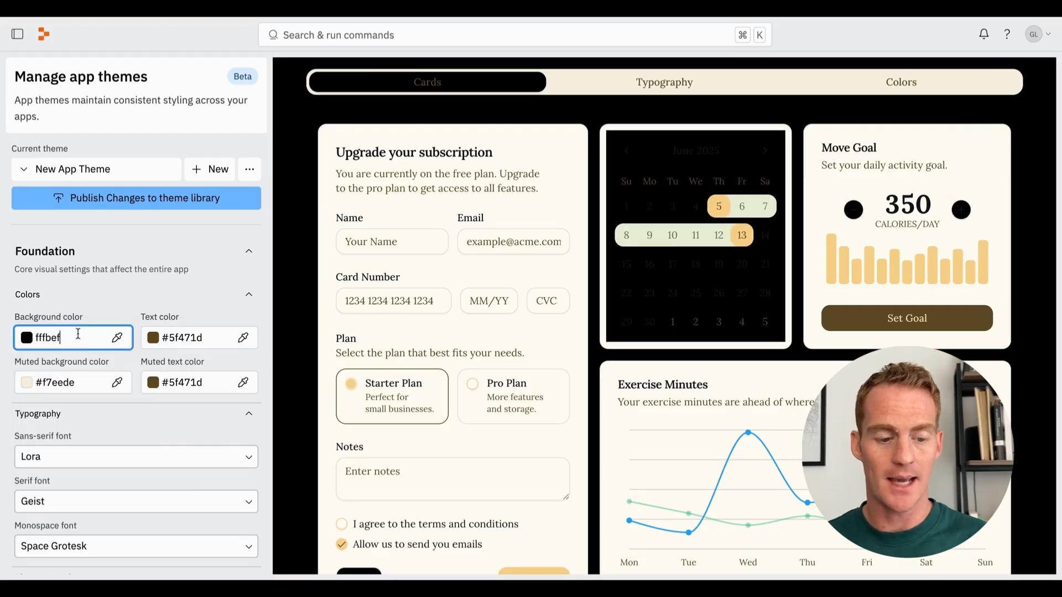
{"action": "left_click", "coordinate": [68, 308]}
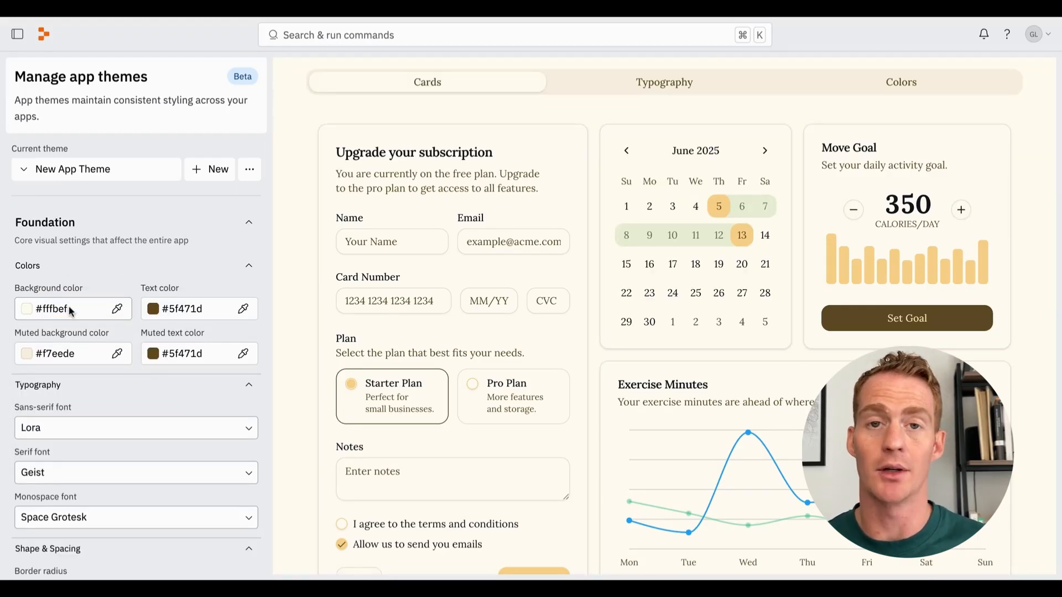
Step: Set the theme's muted background color to #f5ecdc and its text color to #54401a
{"action": "left_click", "coordinate": [29, 355]}
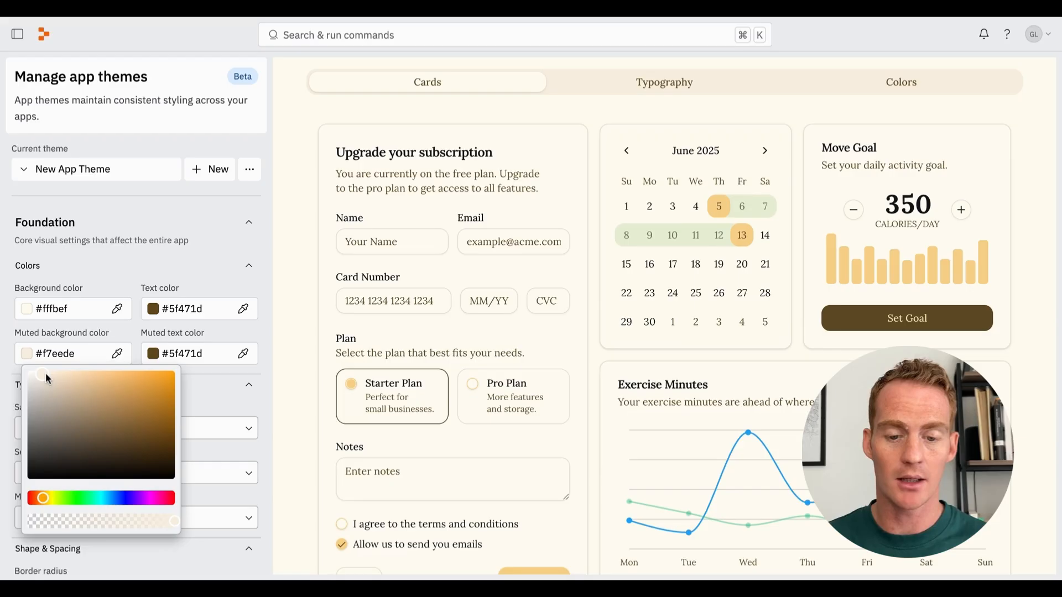
{"action": "left_click_drag", "start_coordinate": [45, 373], "coordinate": [49, 375]}
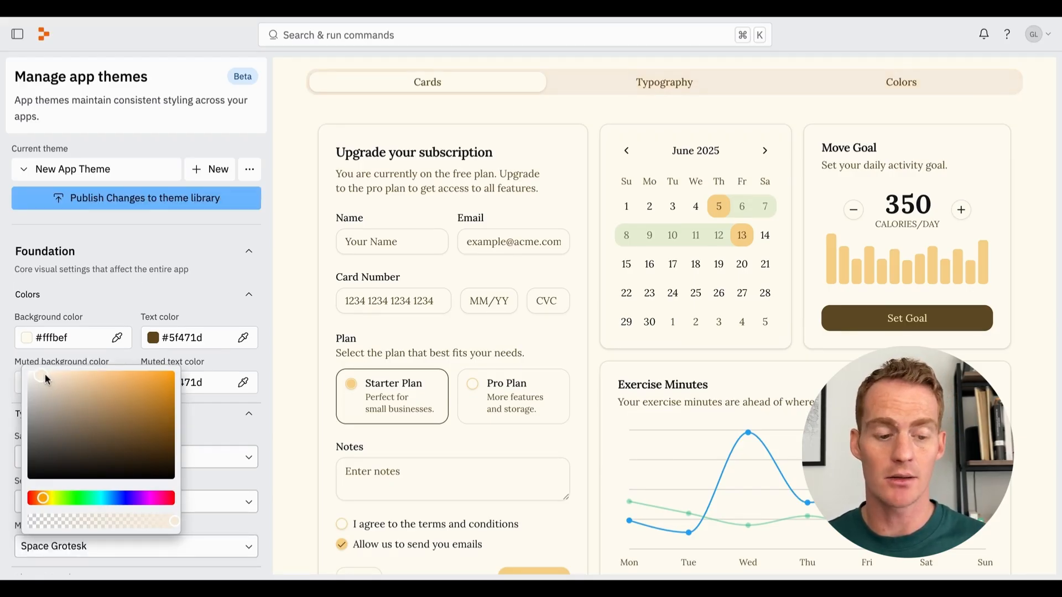
{"action": "left_click", "coordinate": [150, 342]}
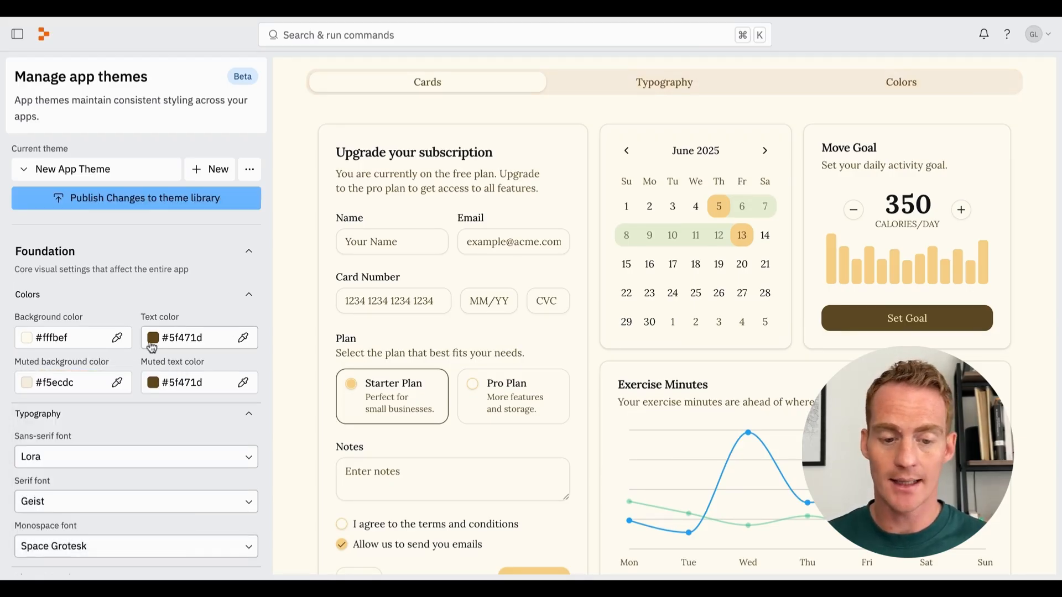
{"action": "left_click", "coordinate": [149, 341]}
{"action": "left_click_drag", "start_coordinate": [257, 426], "coordinate": [258, 408]}
{"action": "left_click", "coordinate": [264, 338]}
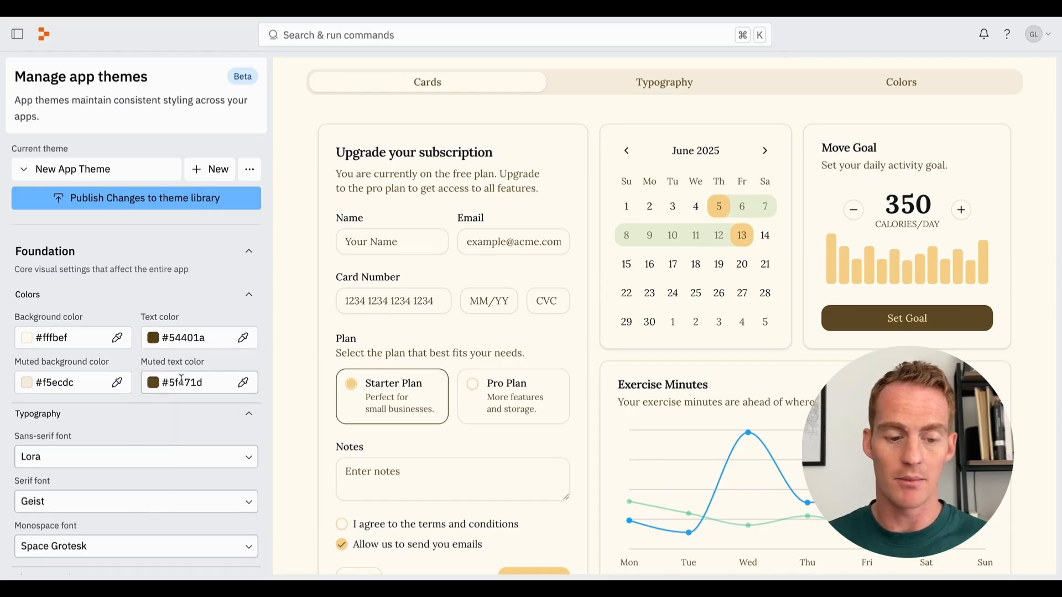
Step: Set the theme's muted text color to a dark red, #6b2727
{"action": "left_click", "coordinate": [154, 382]}
{"action": "left_click_drag", "start_coordinate": [256, 468], "coordinate": [199, 403]}
{"action": "left_click_drag", "start_coordinate": [159, 408], "coordinate": [250, 464]}
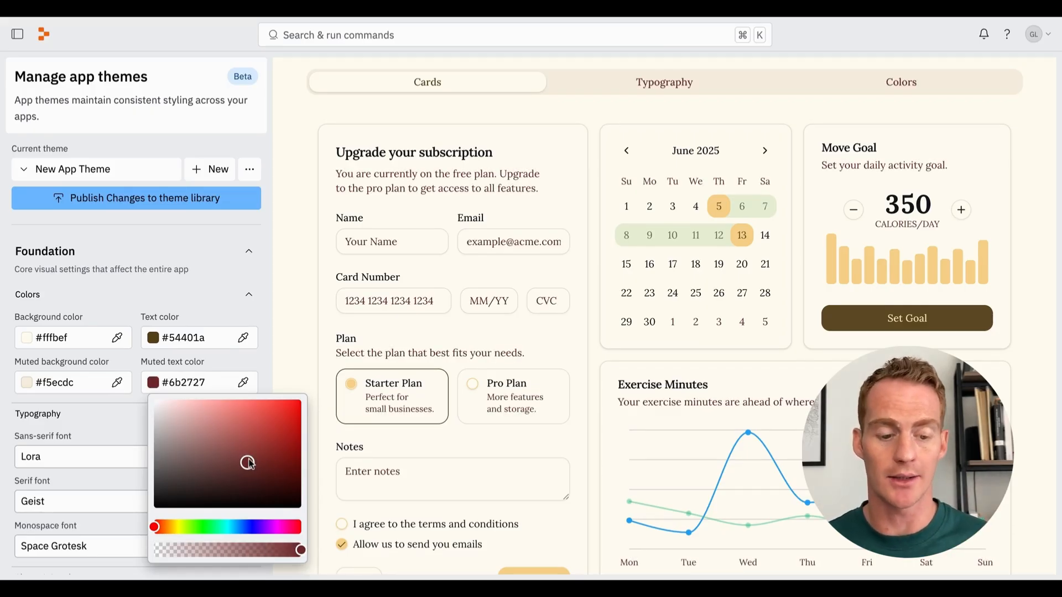
Step: Browse the fonts available for the theme's serif font and keep Geist
{"action": "scroll", "coordinate": [195, 417], "scroll_direction": "down", "scroll_amount": 3}
{"action": "left_click", "coordinate": [162, 297]}
{"action": "left_click", "coordinate": [162, 296]}
{"action": "left_click", "coordinate": [162, 297]}
{"action": "left_click", "coordinate": [158, 296]}
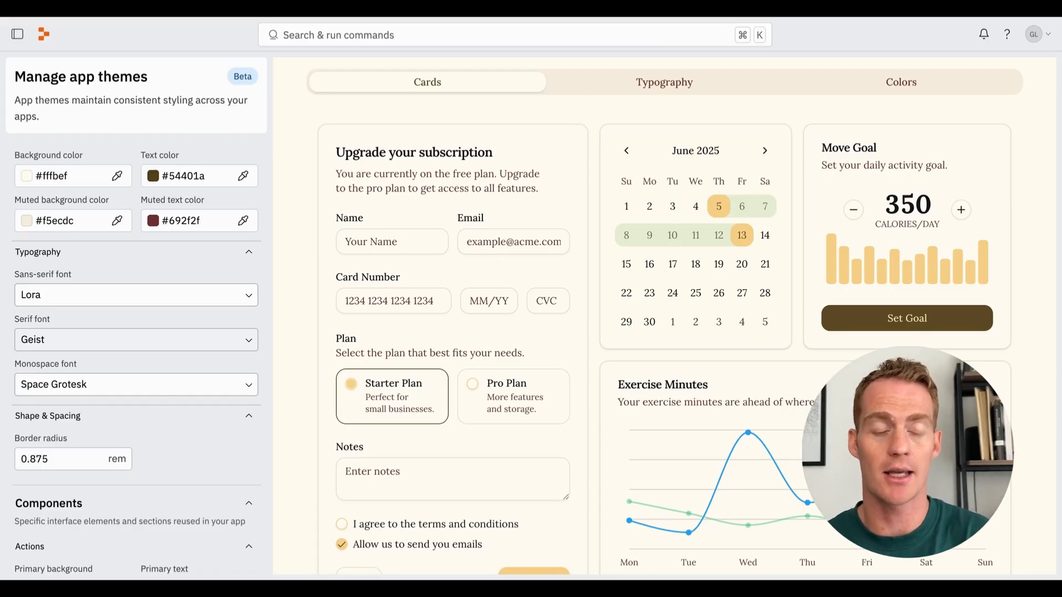
{"action": "left_click", "coordinate": [138, 339]}
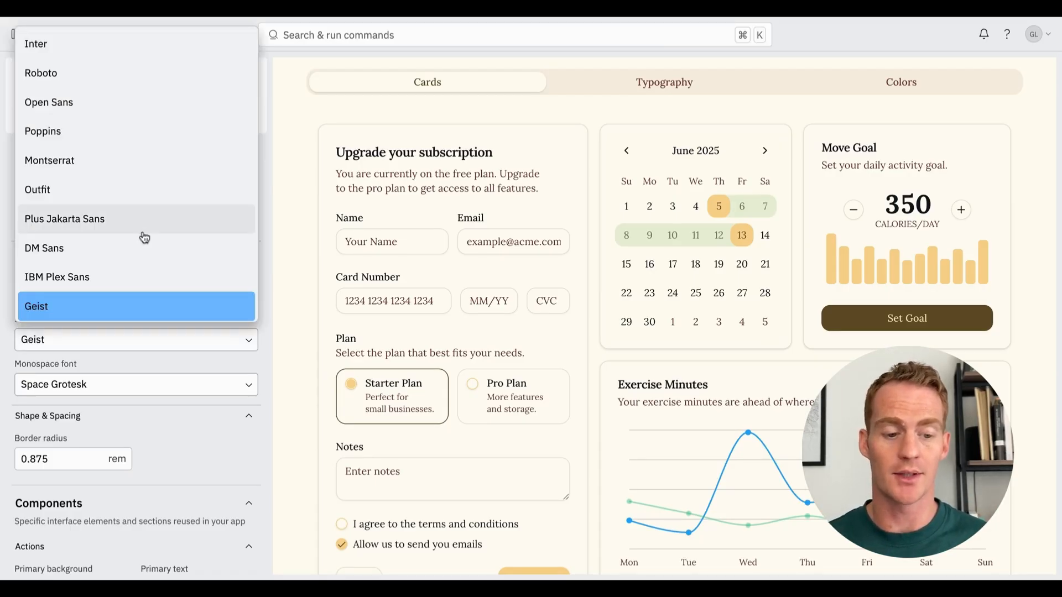
{"action": "scroll", "coordinate": [153, 147], "scroll_direction": "down", "scroll_amount": 2}
{"action": "scroll", "coordinate": [150, 147], "scroll_direction": "down", "scroll_amount": 12}
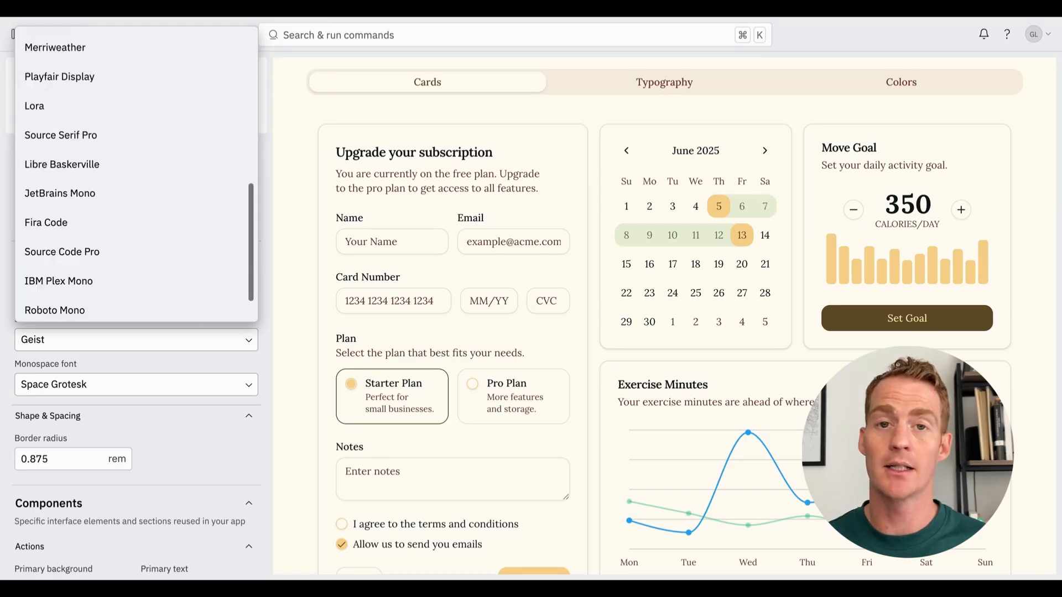
{"action": "scroll", "coordinate": [138, 279], "scroll_direction": "up", "scroll_amount": 5}
{"action": "scroll", "coordinate": [115, 264], "scroll_direction": "up", "scroll_amount": 8}
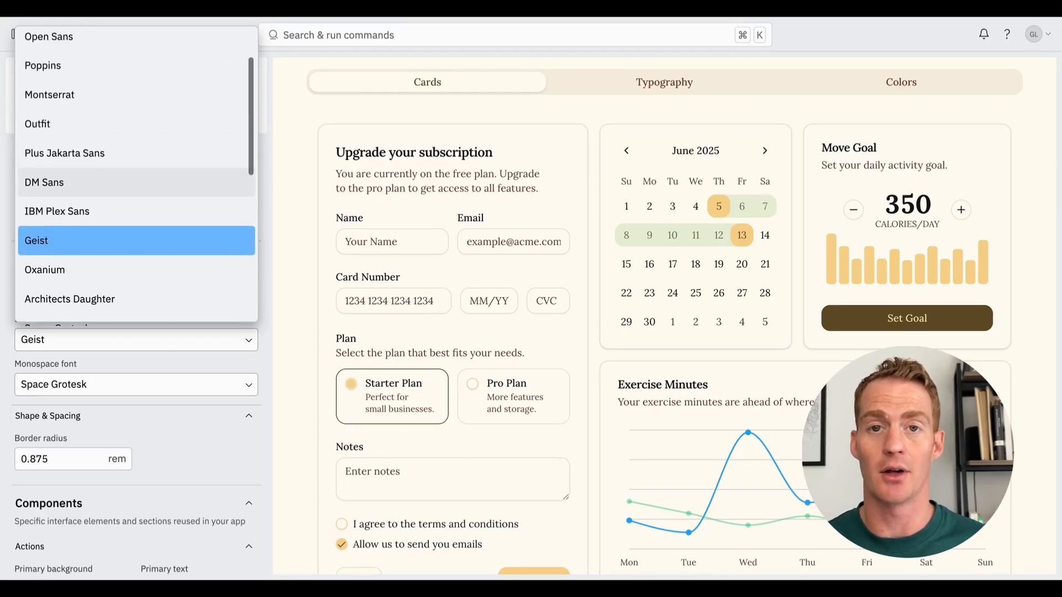
{"action": "left_click", "coordinate": [116, 248]}
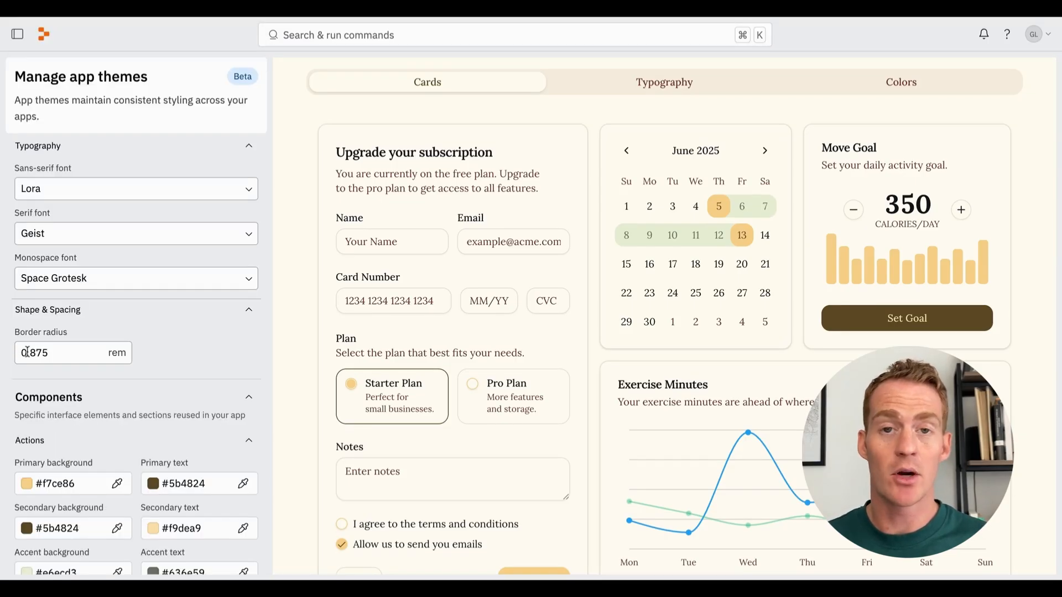
Step: Try border radii of 0 and 100 rem for the theme and return to 0 rem
{"action": "left_click_drag", "start_coordinate": [53, 353], "coordinate": [7, 358]}
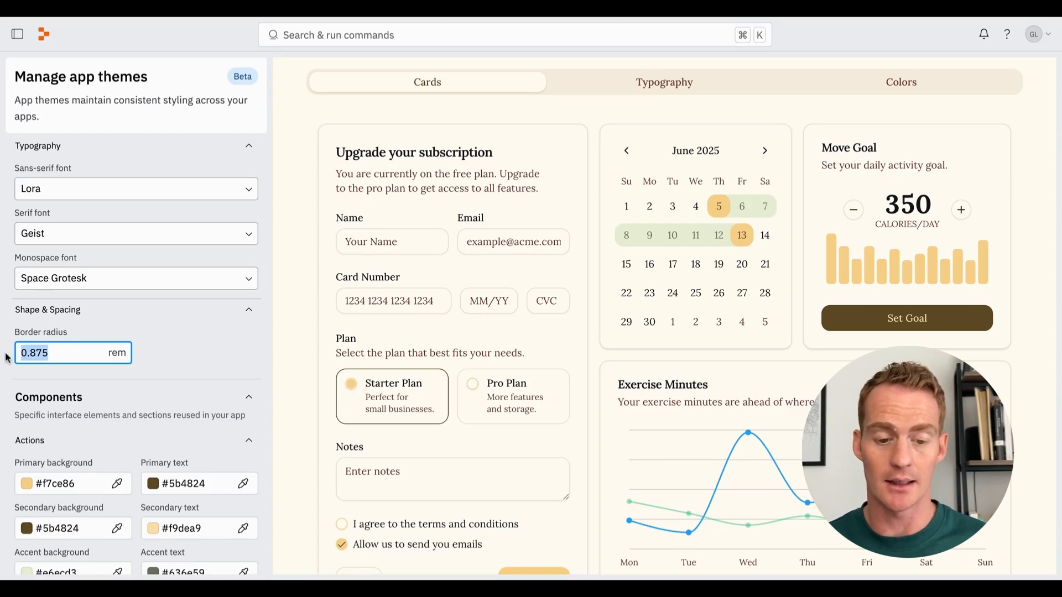
{"action": "type", "text": "0"}
{"action": "left_click", "coordinate": [159, 354]}
{"action": "double_click", "coordinate": [36, 350]}
{"action": "type", "text": "100"}
{"action": "left_click", "coordinate": [188, 372]}
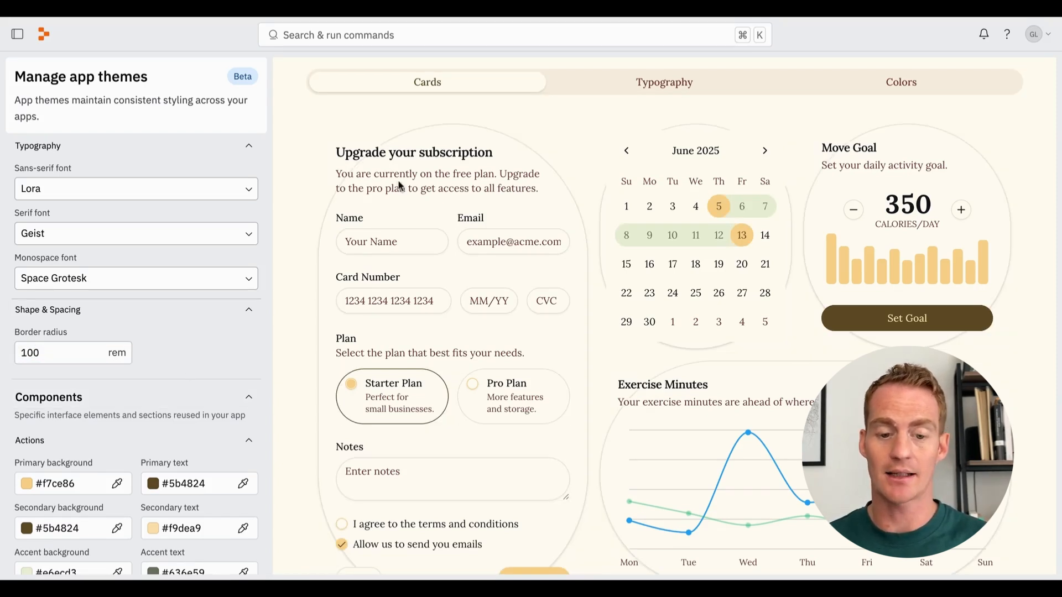
{"action": "double_click", "coordinate": [46, 353]}
{"action": "type", "text": "0"}
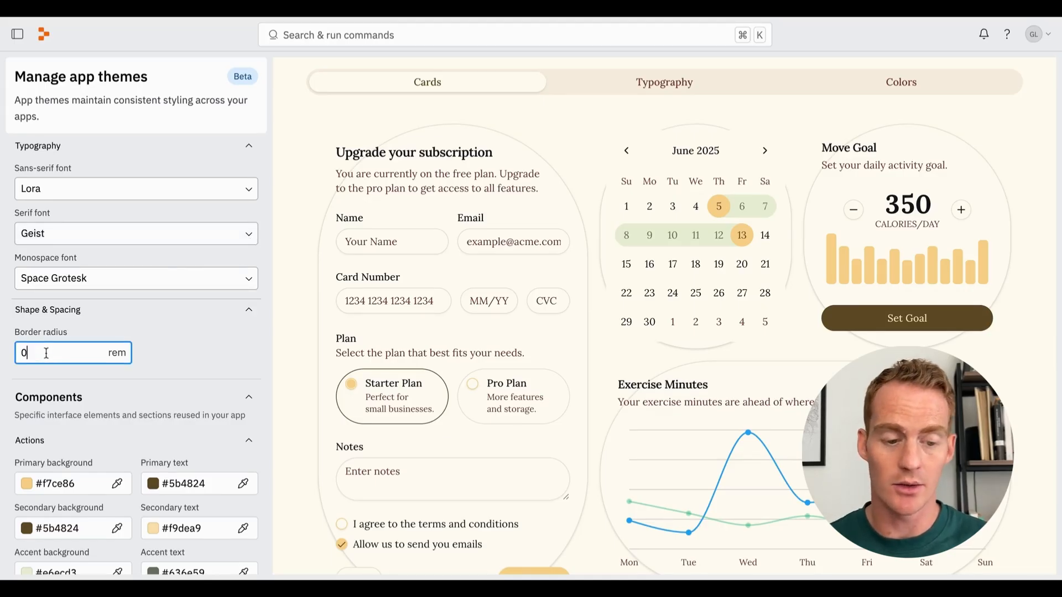
{"action": "left_click", "coordinate": [164, 350]}
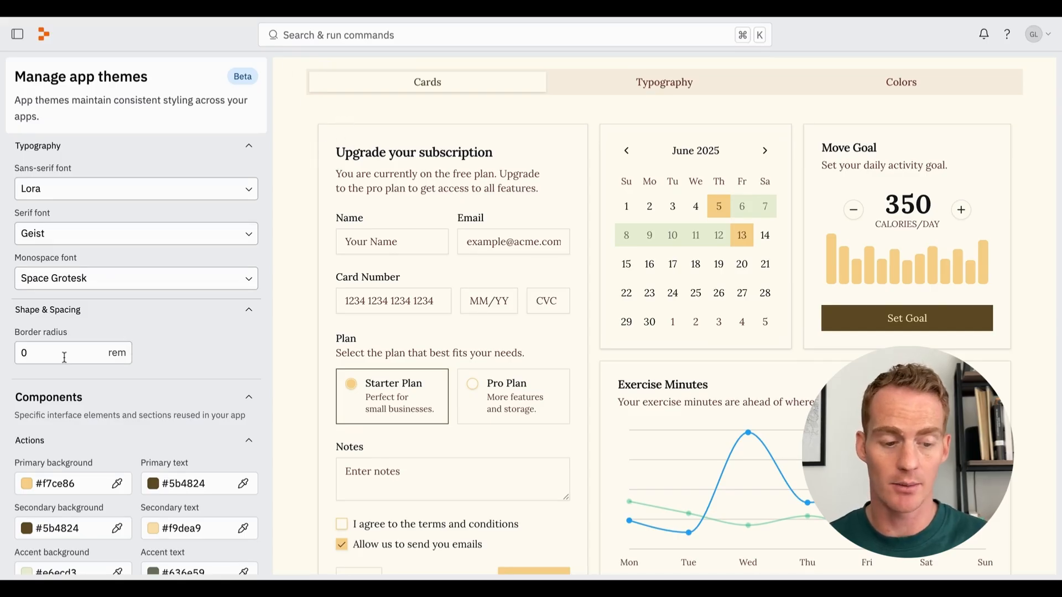
Step: Collapse the Actions, Forms and Containers groups in the theme's component settings
{"action": "scroll", "coordinate": [74, 357], "scroll_direction": "down", "scroll_amount": 5}
{"action": "scroll", "coordinate": [136, 358], "scroll_direction": "down", "scroll_amount": 1}
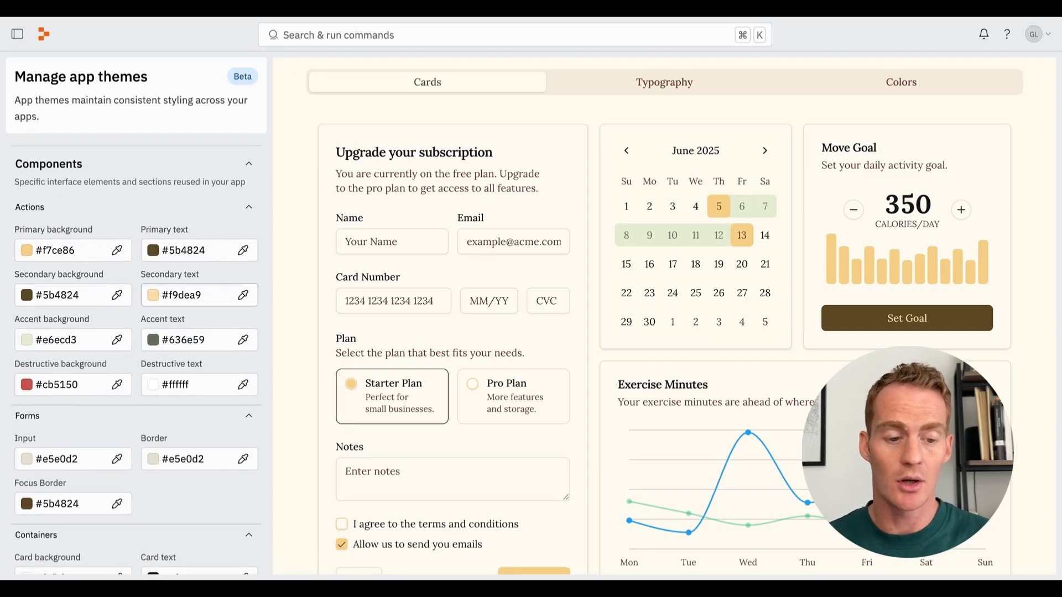
{"action": "left_click", "coordinate": [249, 207]}
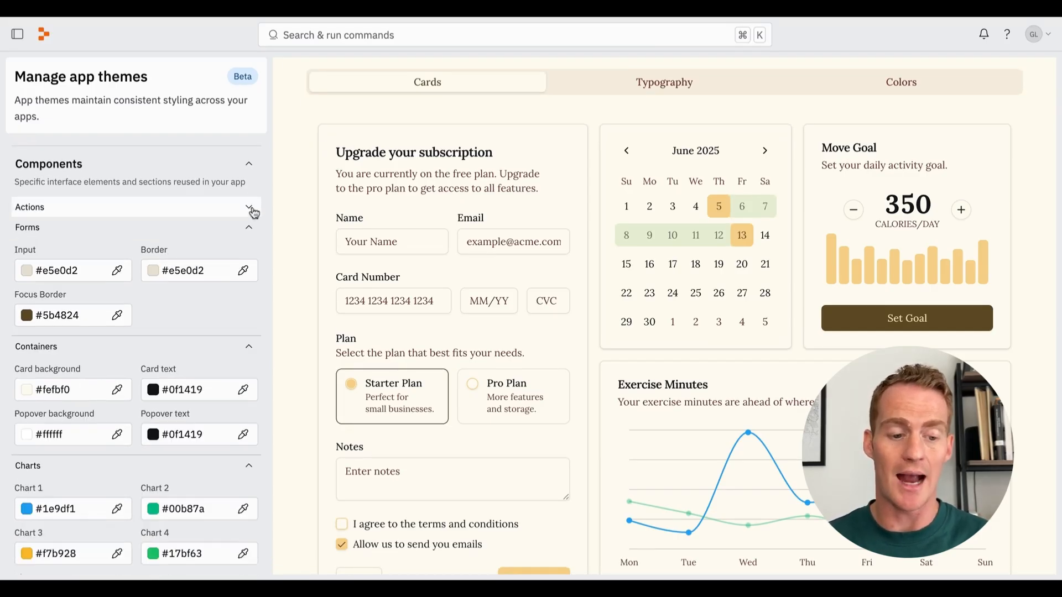
{"action": "left_click", "coordinate": [249, 236]}
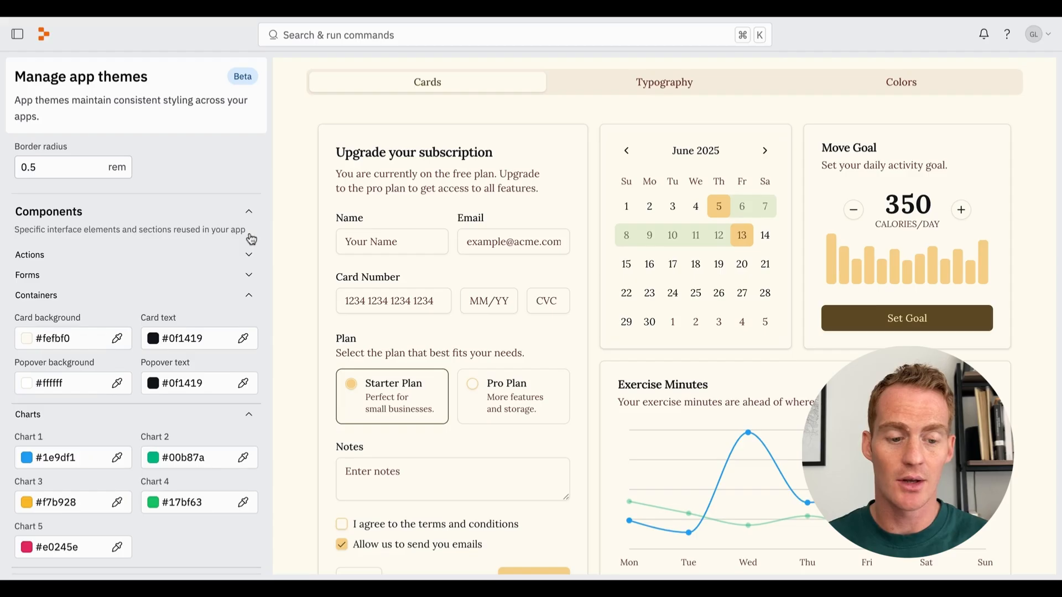
{"action": "left_click", "coordinate": [249, 295]}
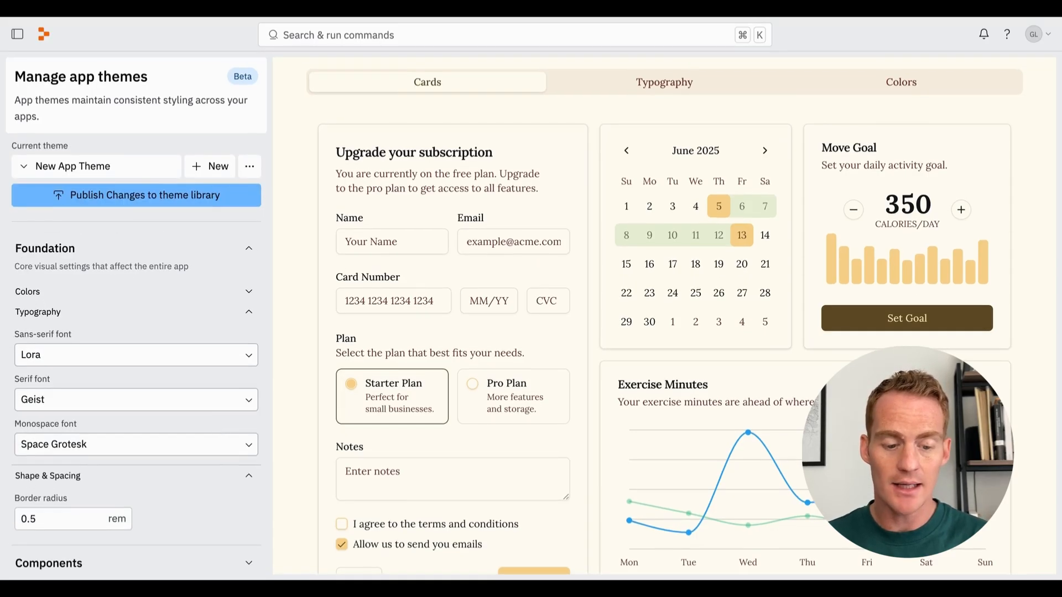
Step: Set the primary background color of the theme's actions to a stronger yellow, #edc664
{"action": "scroll", "coordinate": [258, 569], "scroll_direction": "down", "scroll_amount": 5}
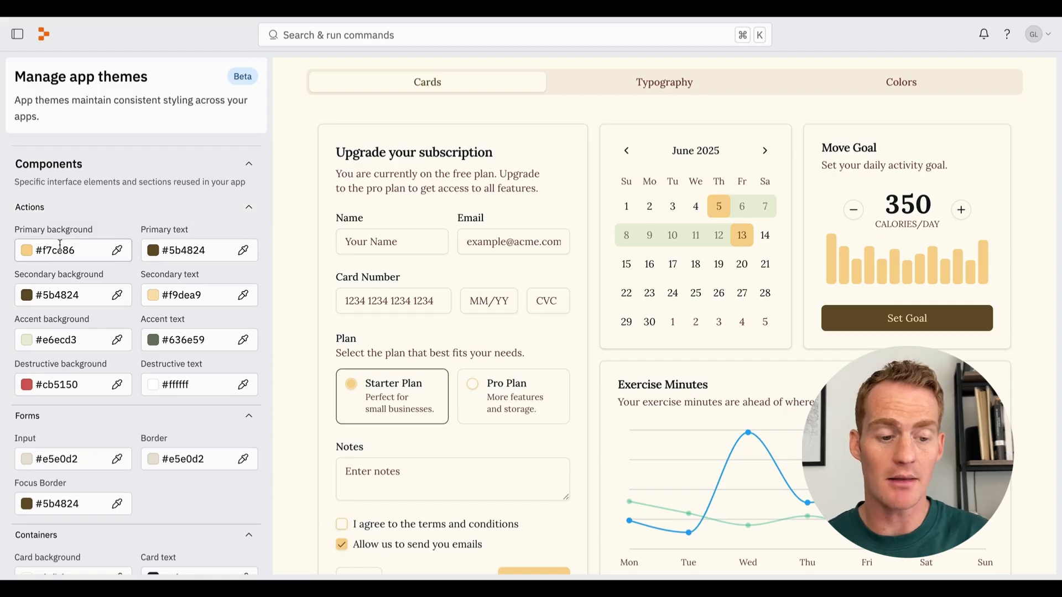
{"action": "left_click", "coordinate": [28, 251]}
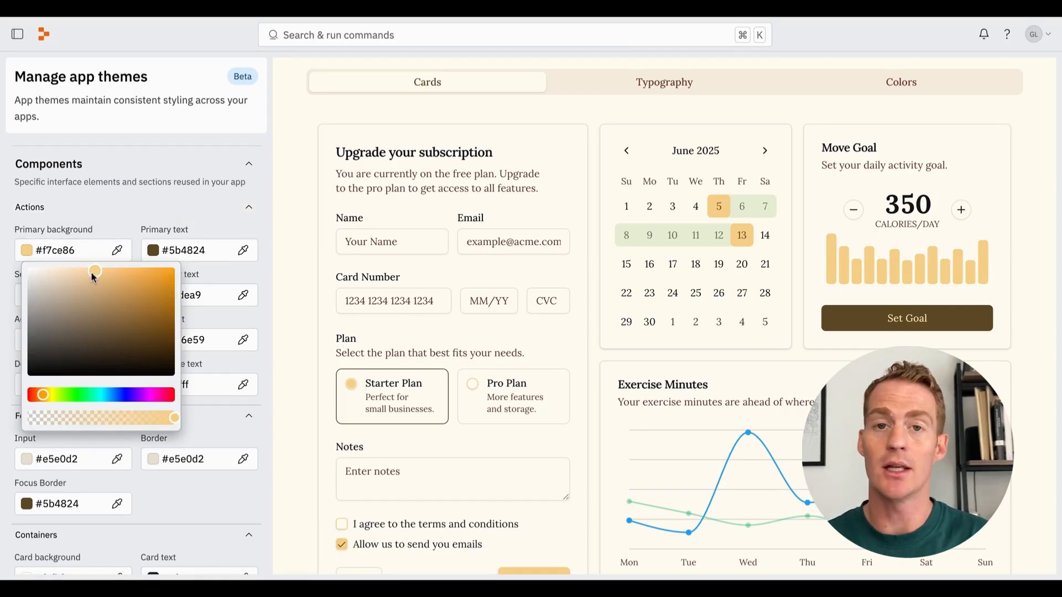
{"action": "mouse_move", "coordinate": [95, 275]}
{"action": "left_mouse_down"}
{"action": "mouse_move", "coordinate": [83, 280]}
{"action": "mouse_move", "coordinate": [116, 296]}
{"action": "mouse_move", "coordinate": [108, 318]}
{"action": "mouse_move", "coordinate": [88, 293]}
{"action": "mouse_move", "coordinate": [72, 293]}
{"action": "mouse_move", "coordinate": [88, 310]}
{"action": "mouse_move", "coordinate": [137, 308]}
{"action": "mouse_move", "coordinate": [114, 293]}
{"action": "mouse_move", "coordinate": [74, 326]}
{"action": "mouse_move", "coordinate": [125, 287]}
{"action": "mouse_move", "coordinate": [113, 278]}
{"action": "left_mouse_up"}
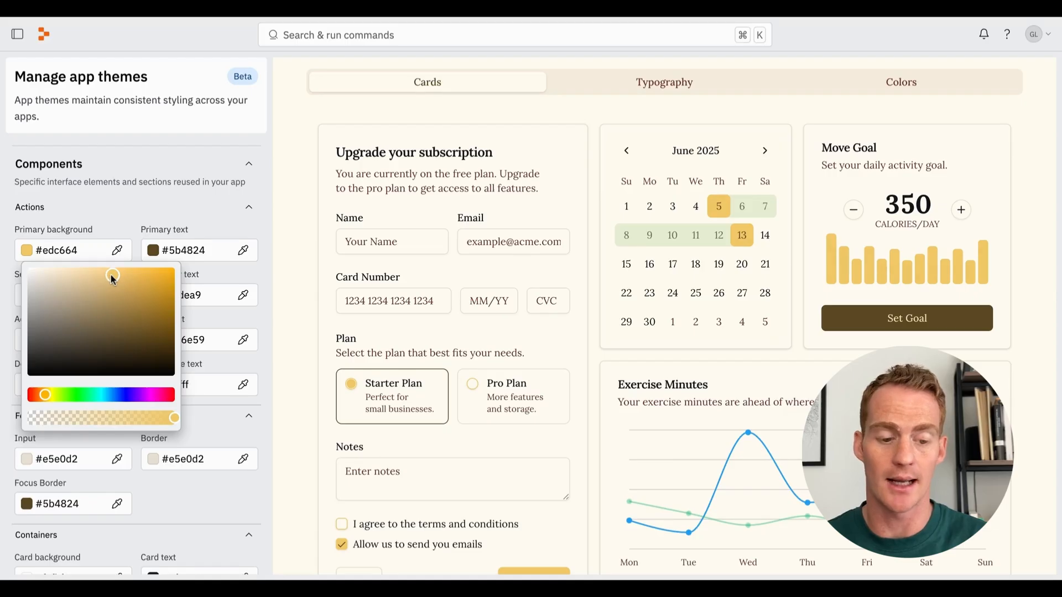
Step: Check the theme's typography and color palette previews, and publish the theme's changes to the theme library
{"action": "scroll", "coordinate": [244, 224], "scroll_direction": "up", "scroll_amount": 7}
{"action": "scroll", "coordinate": [136, 357], "scroll_direction": "up", "scroll_amount": 1}
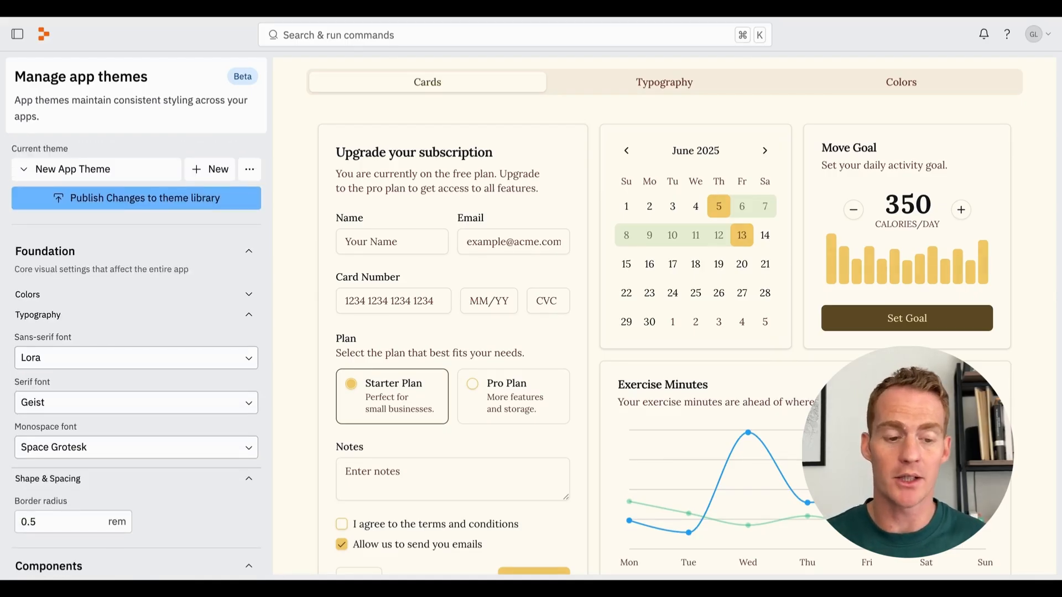
{"action": "scroll", "coordinate": [663, 292], "scroll_direction": "down", "scroll_amount": 7}
{"action": "scroll", "coordinate": [664, 291], "scroll_direction": "up", "scroll_amount": 10}
{"action": "left_click", "coordinate": [641, 82]}
{"action": "left_click", "coordinate": [890, 83]}
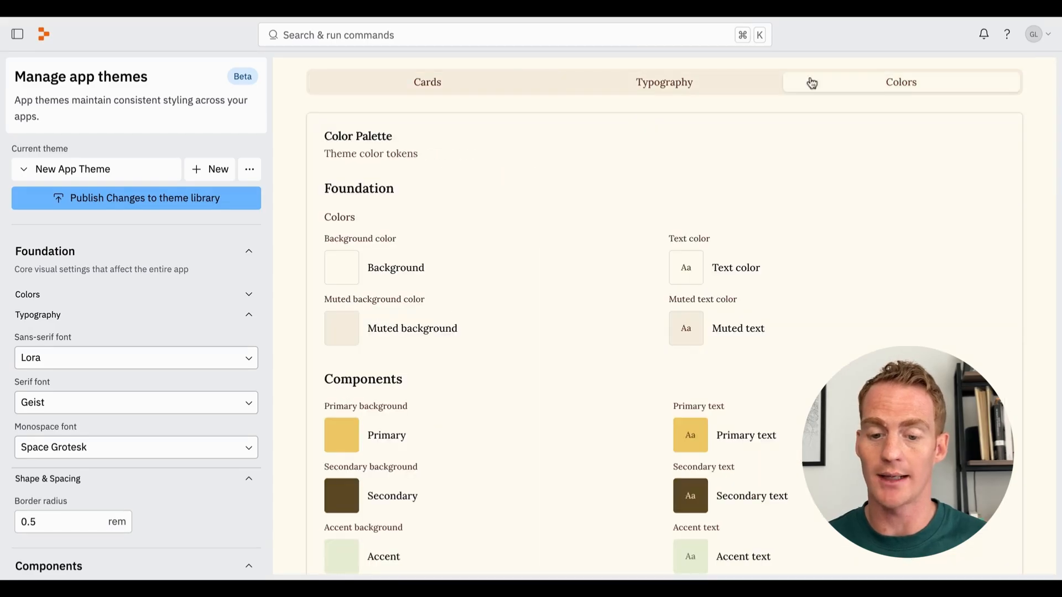
{"action": "left_click", "coordinate": [429, 82]}
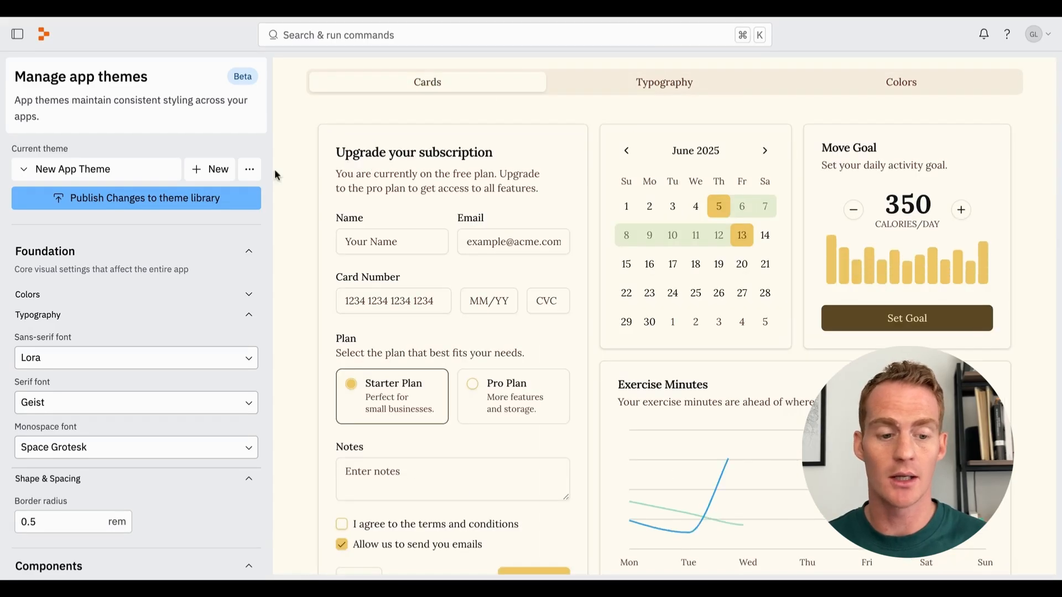
{"action": "left_click", "coordinate": [170, 199]}
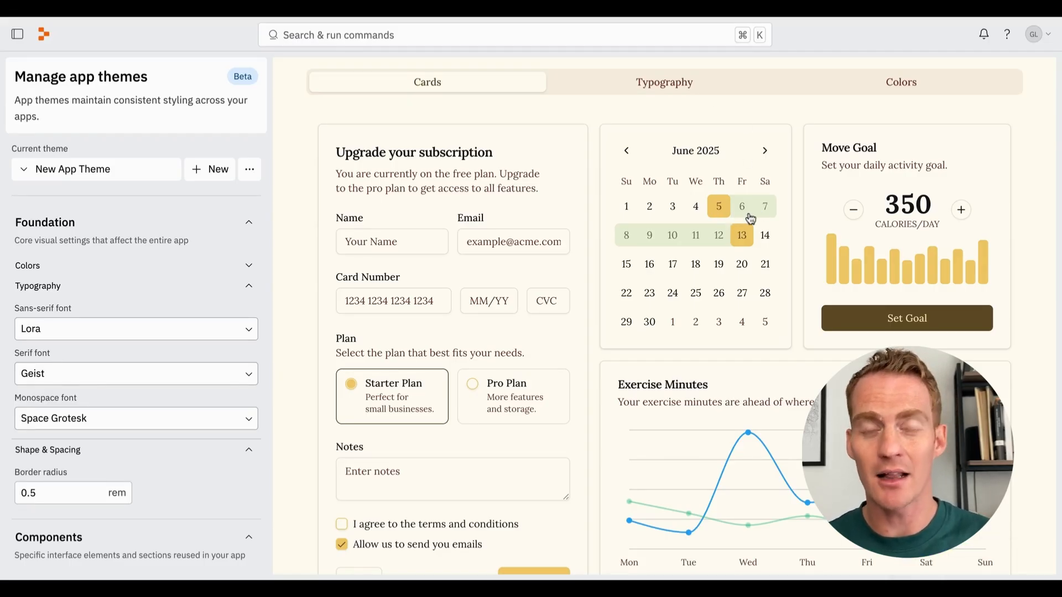
Step: Try different date ranges in the preview's June 2025 calendar, including June 5 to 7 and June 5 to 20
{"action": "left_click", "coordinate": [768, 207]}
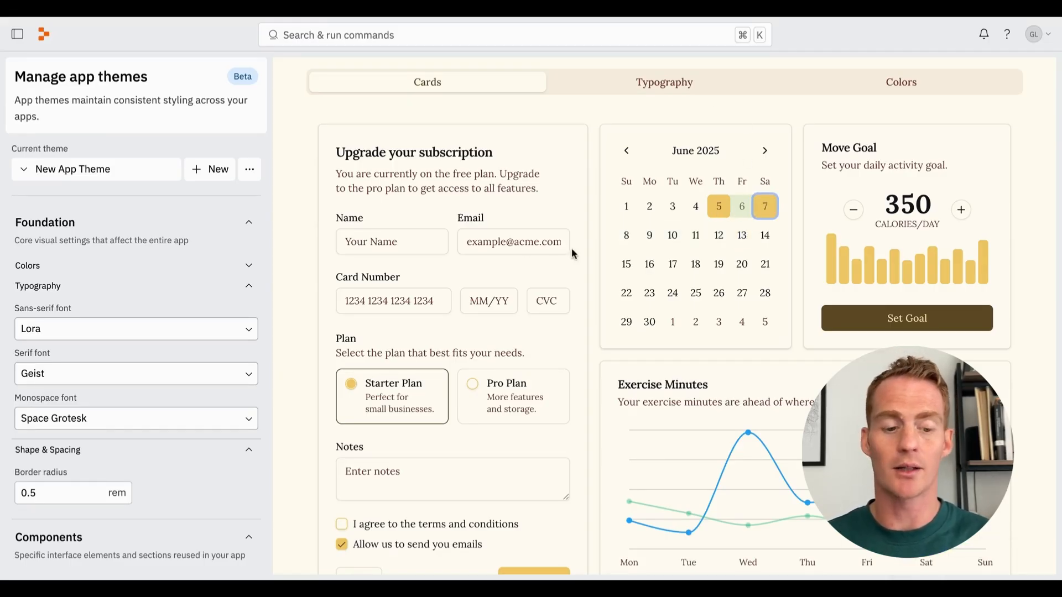
{"action": "left_click", "coordinate": [672, 239]}
{"action": "left_click", "coordinate": [738, 270]}
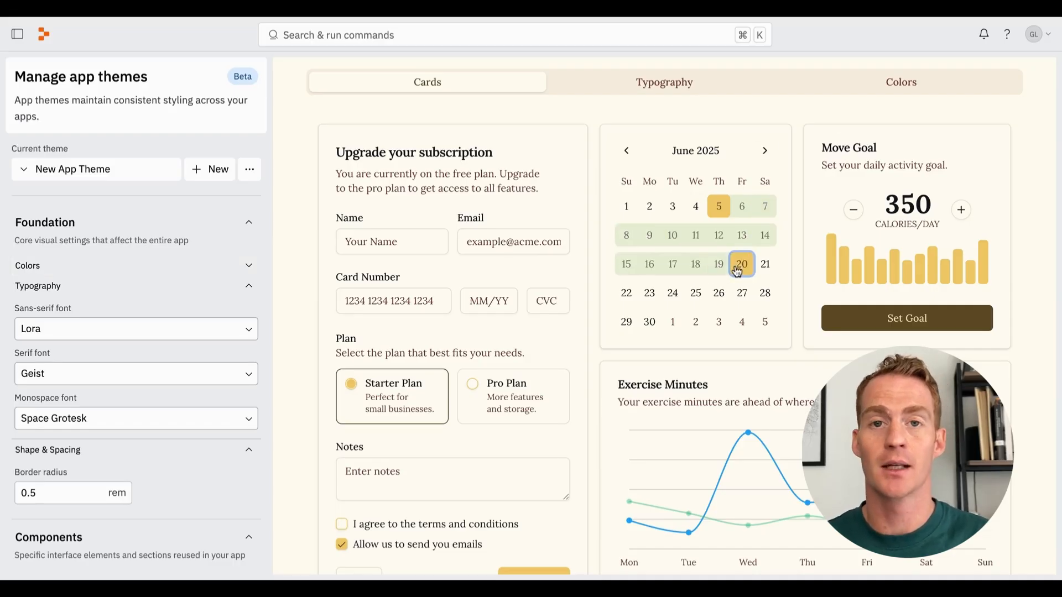
{"action": "left_click", "coordinate": [672, 207]}
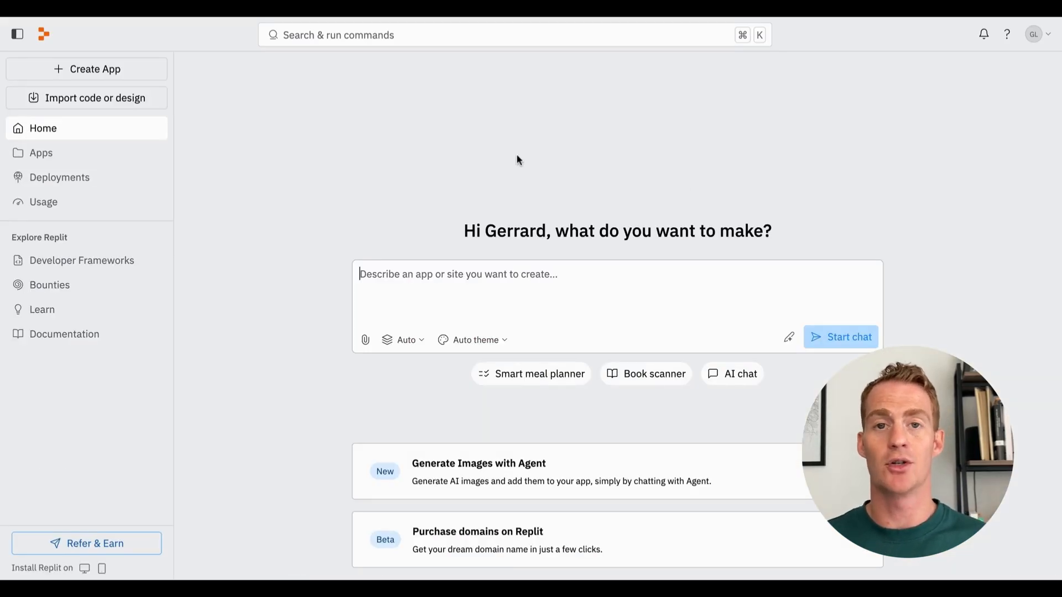
Step: Open the theme choices for the new app prompt on the home page
{"action": "scroll", "coordinate": [481, 266], "scroll_direction": "down", "scroll_amount": 2}
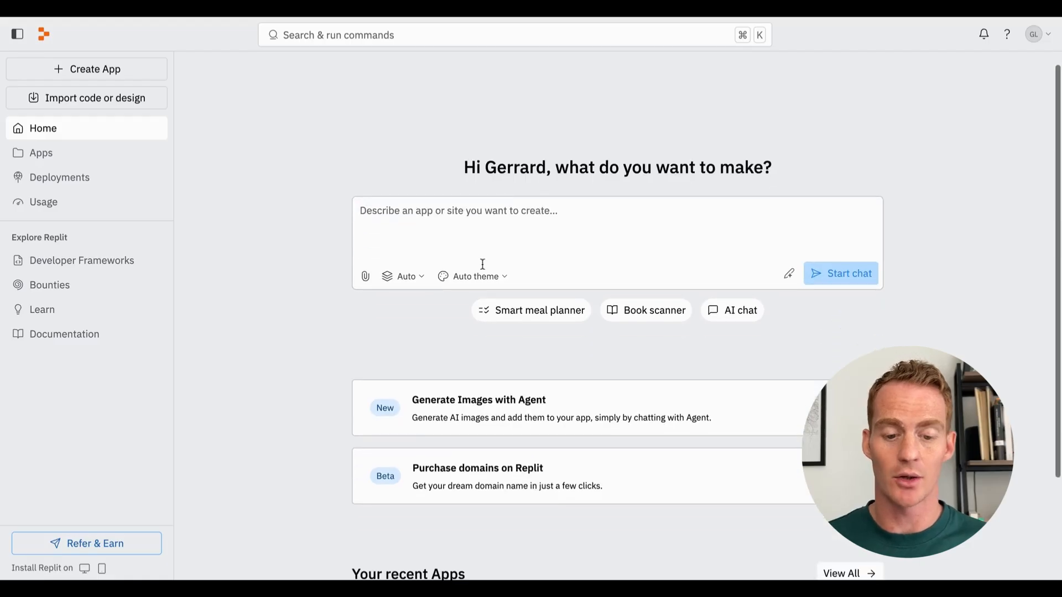
{"action": "left_click", "coordinate": [477, 276]}
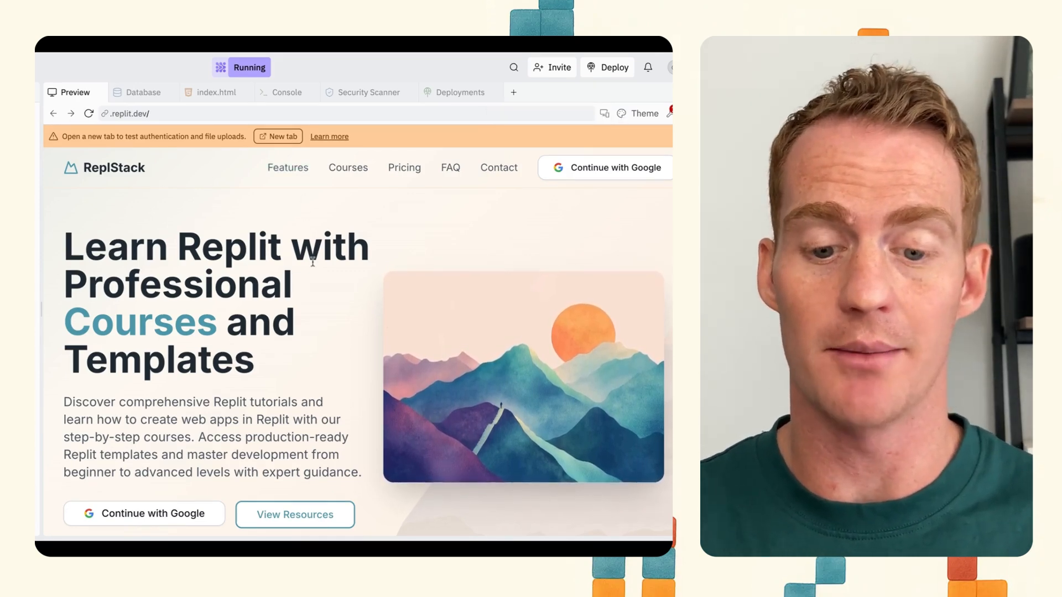
{"action": "scroll", "coordinate": [313, 261], "scroll_direction": "down", "scroll_amount": 4}
{"action": "scroll", "coordinate": [312, 262], "scroll_direction": "down", "scroll_amount": 3}
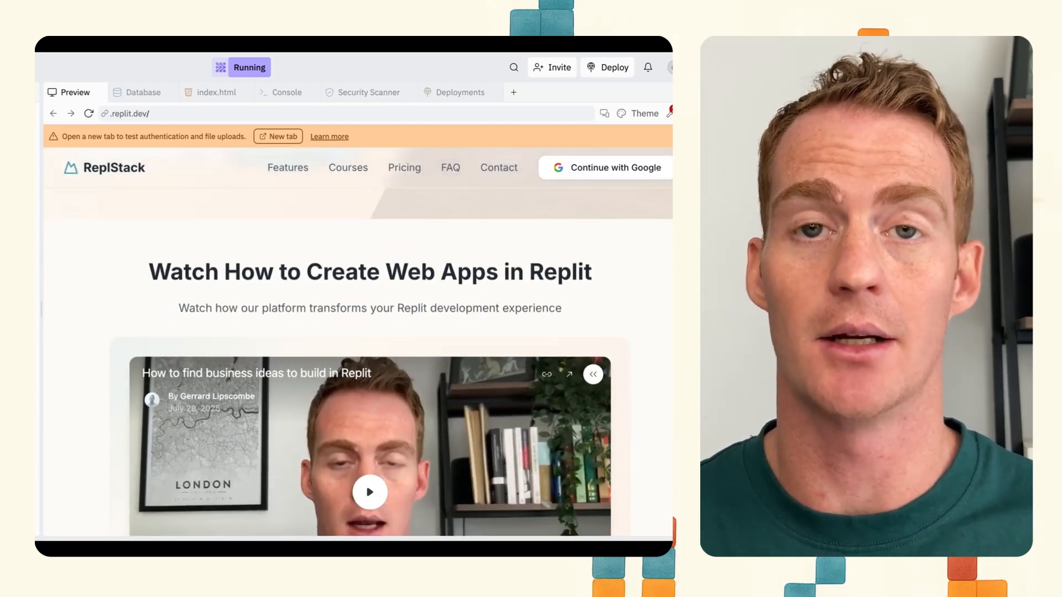
{"action": "scroll", "coordinate": [313, 261], "scroll_direction": "up", "scroll_amount": 7}
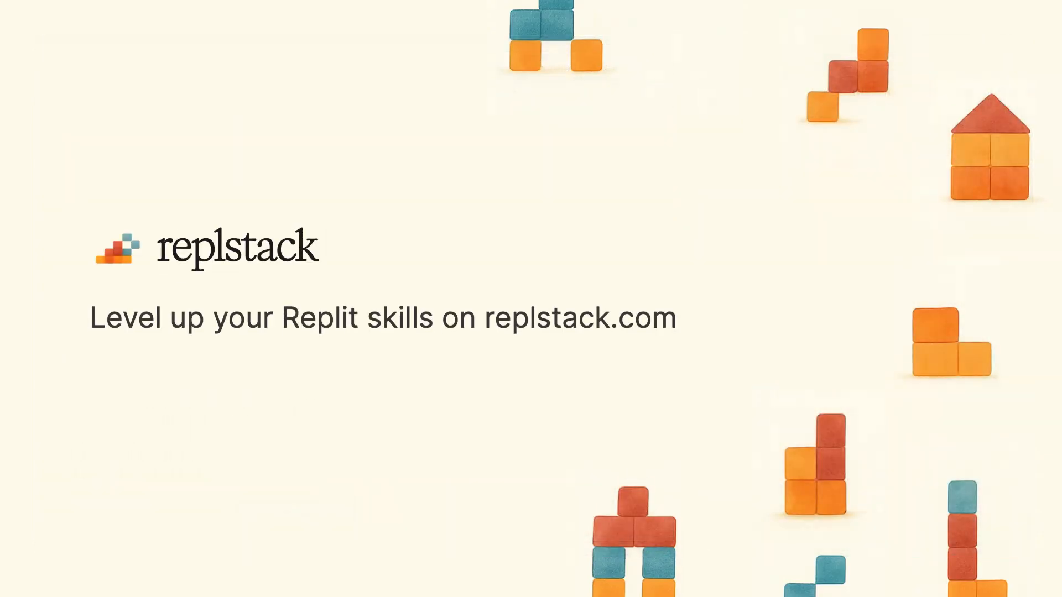